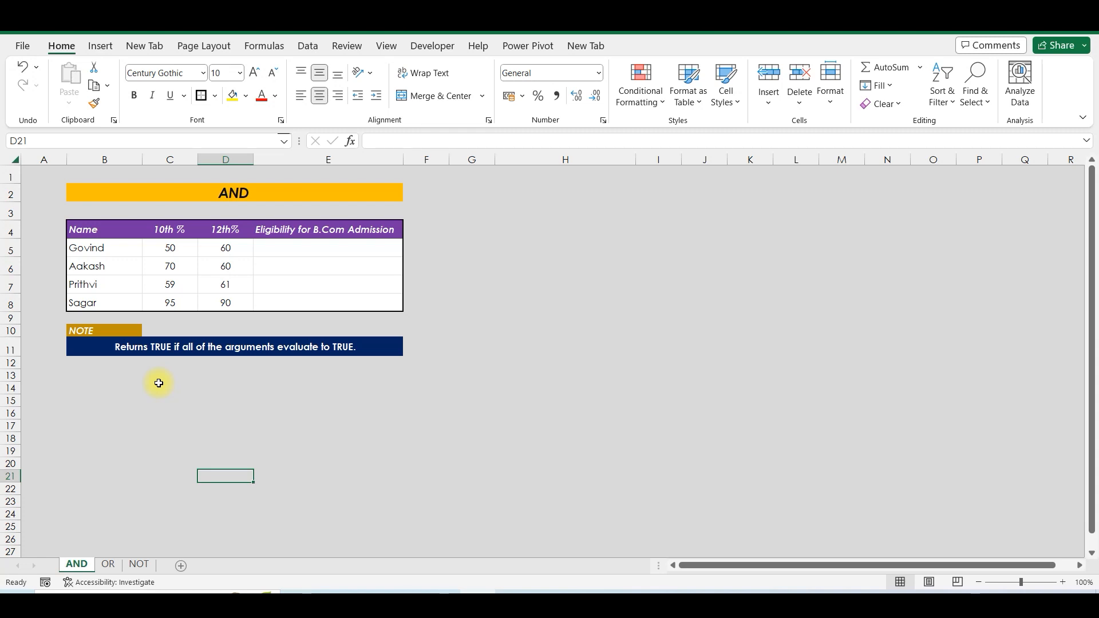
# Enter the formula =IFS(C5>=60,"Y",D5>=60,"Y") in cell E5 of the AND sheet
pyautogui.click(312, 243)
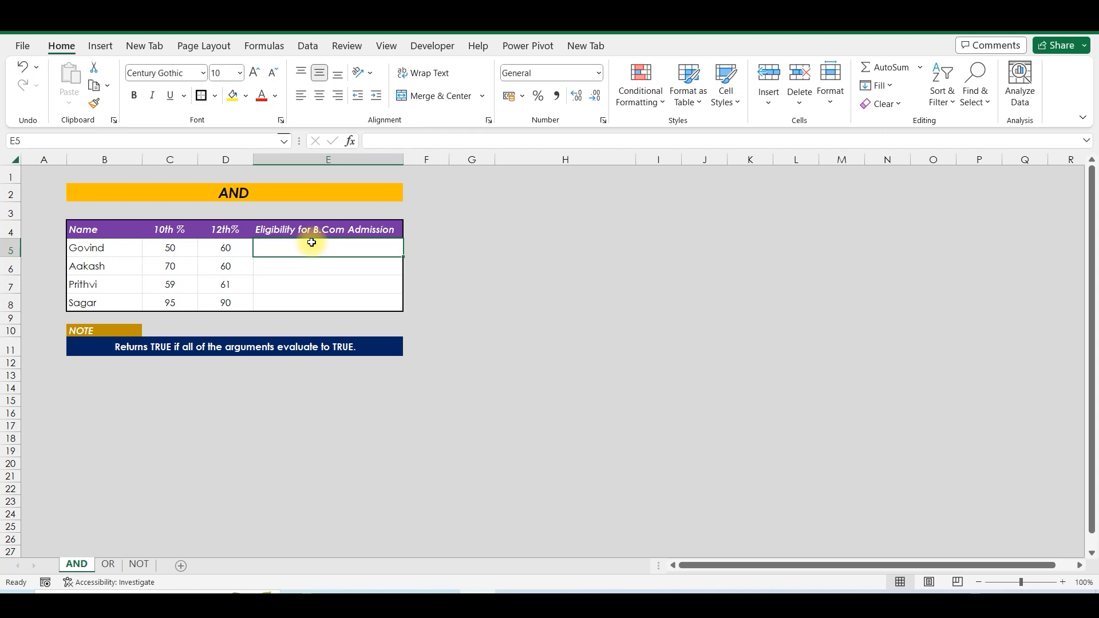
pyautogui.write('=IFS(')
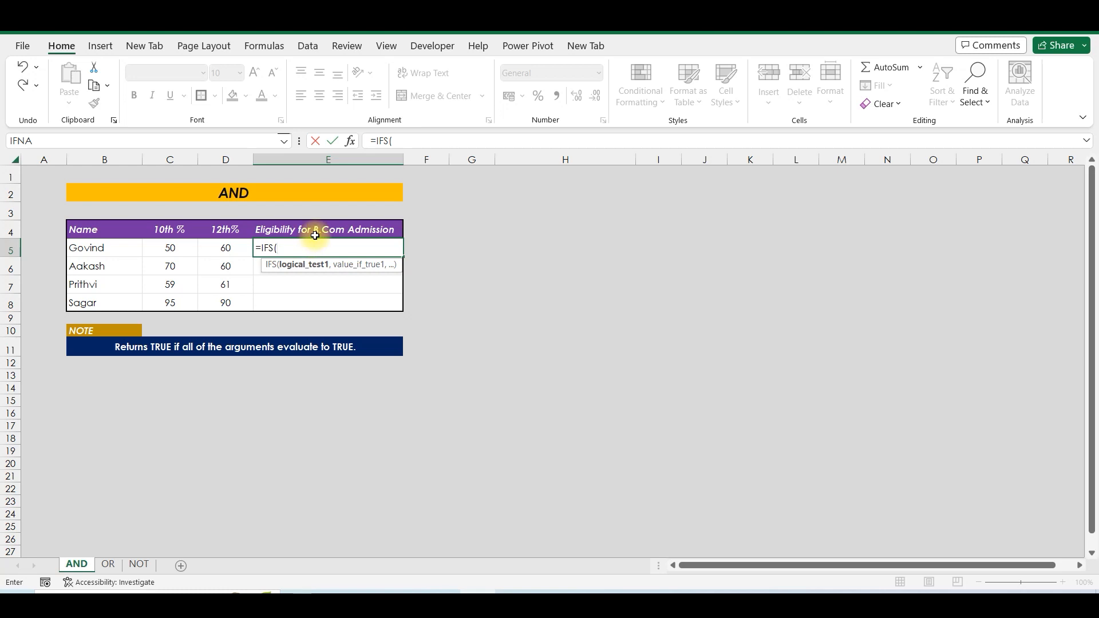
pyautogui.click(187, 245)
pyautogui.write('>=6')
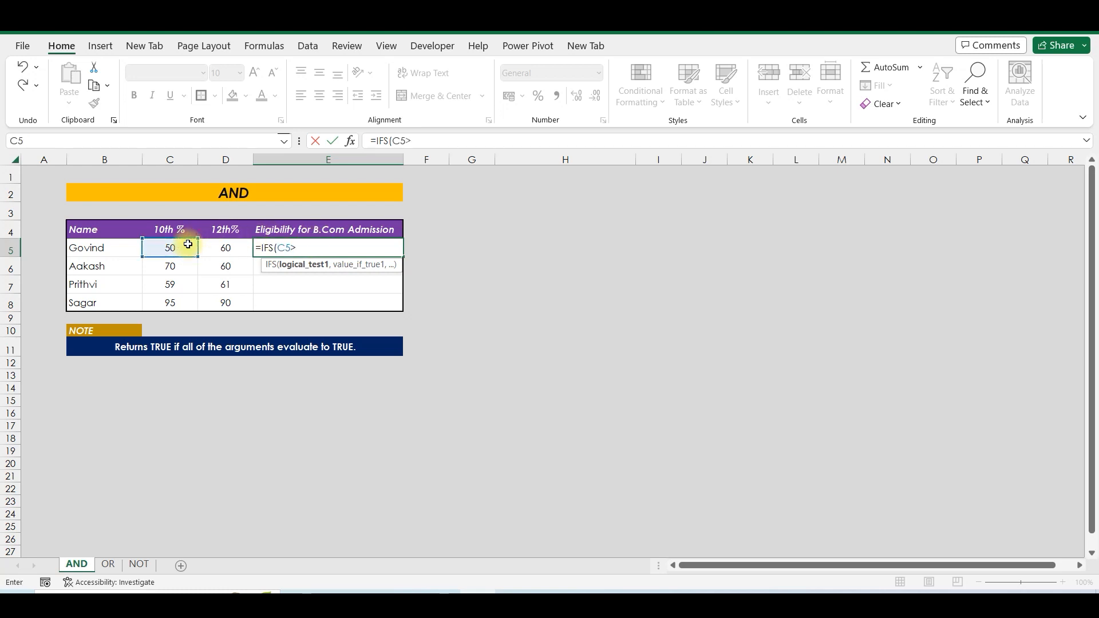
pyautogui.write('0')
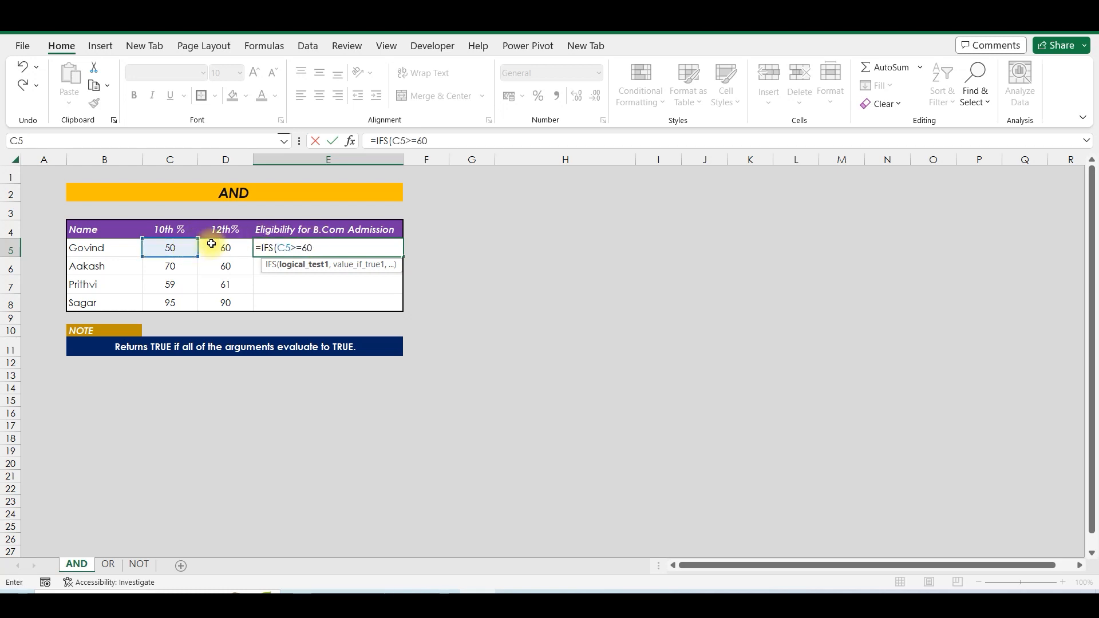
pyautogui.write(',"y')
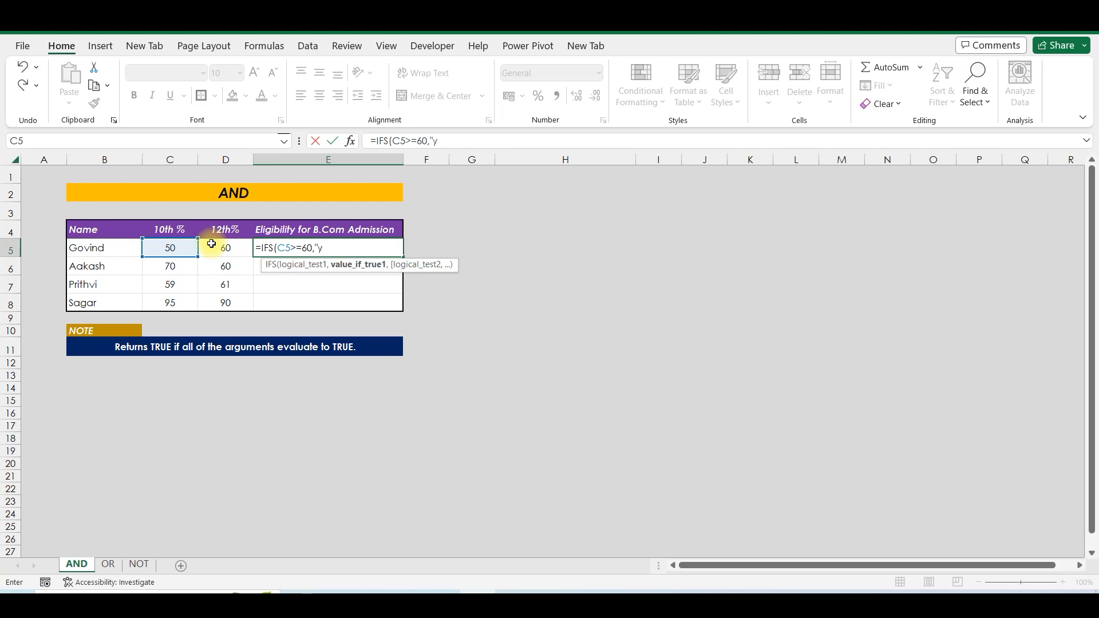
pyautogui.press('capslock')
pyautogui.write('Y"')
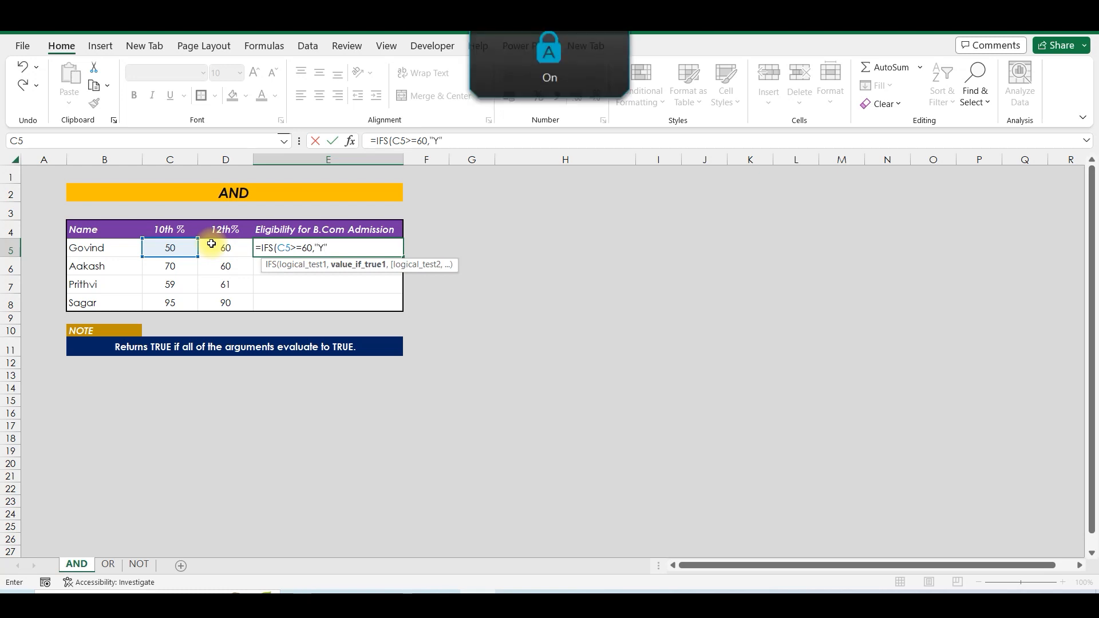
pyautogui.write(',')
pyautogui.click(210, 246)
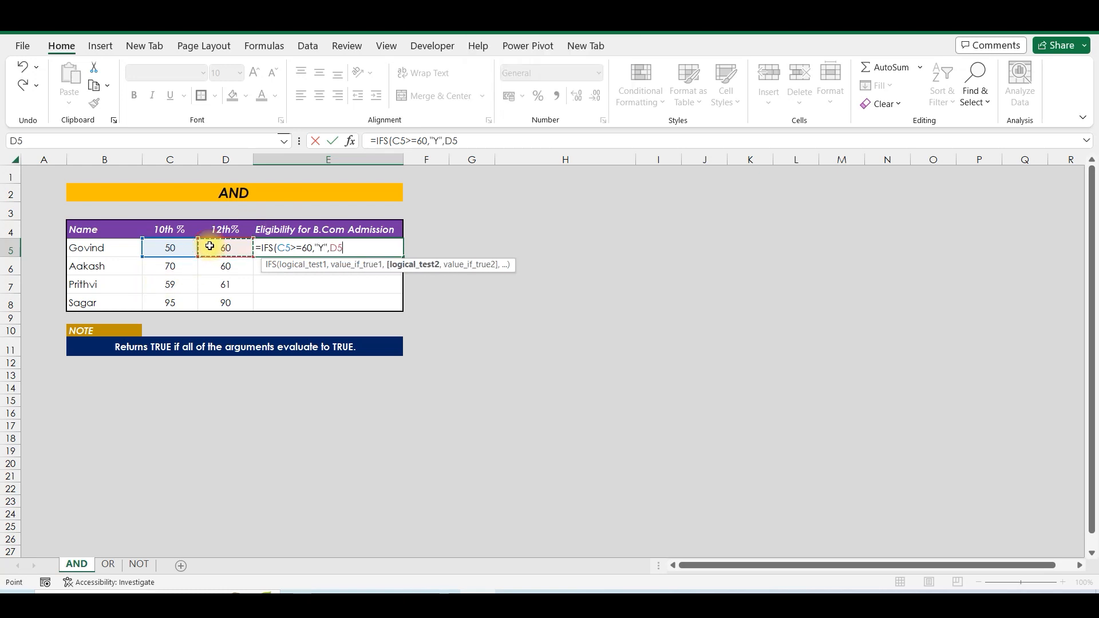
pyautogui.write('>=60,"Y')
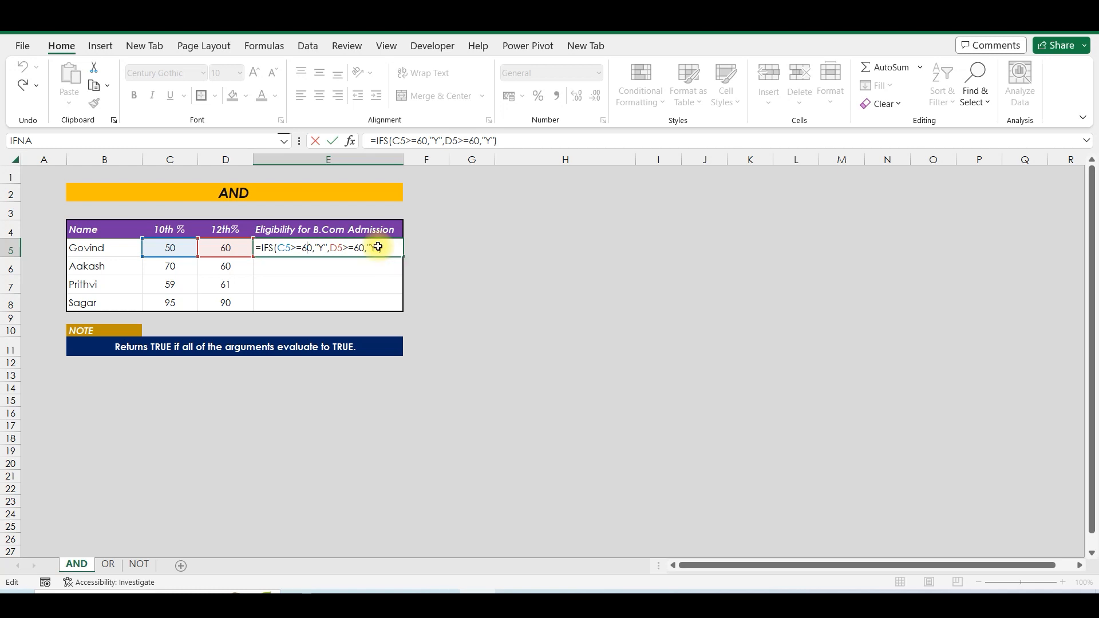
pyautogui.press('Return')
# Fill the IFS formula from E5 down through E8
pyautogui.click(366, 248)
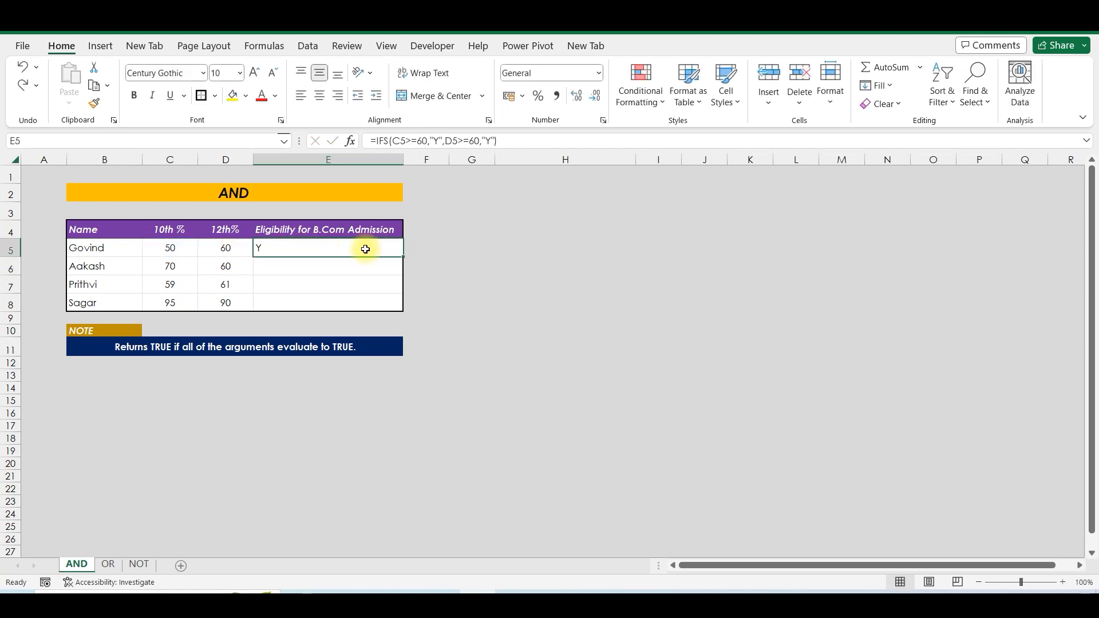
pyautogui.doubleClick(398, 258)
pyautogui.click(275, 248)
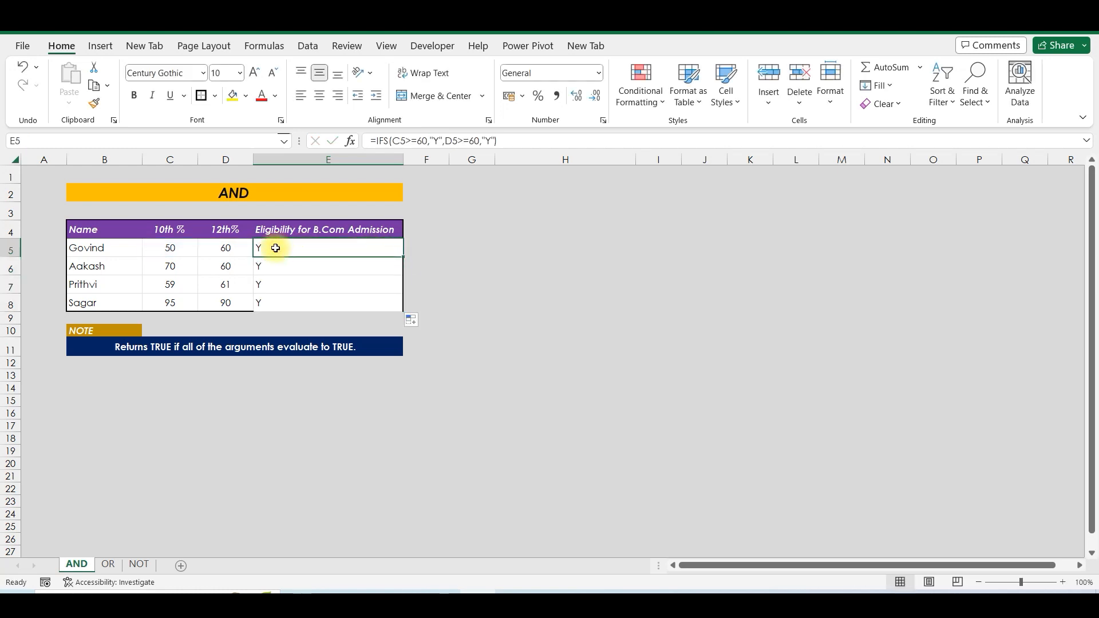
# Compare the 10th and 12th percentages in rows 5 to 8 with the eligibility results of the IFS formula
pyautogui.moveTo(170, 266); pyautogui.dragTo(244, 264)
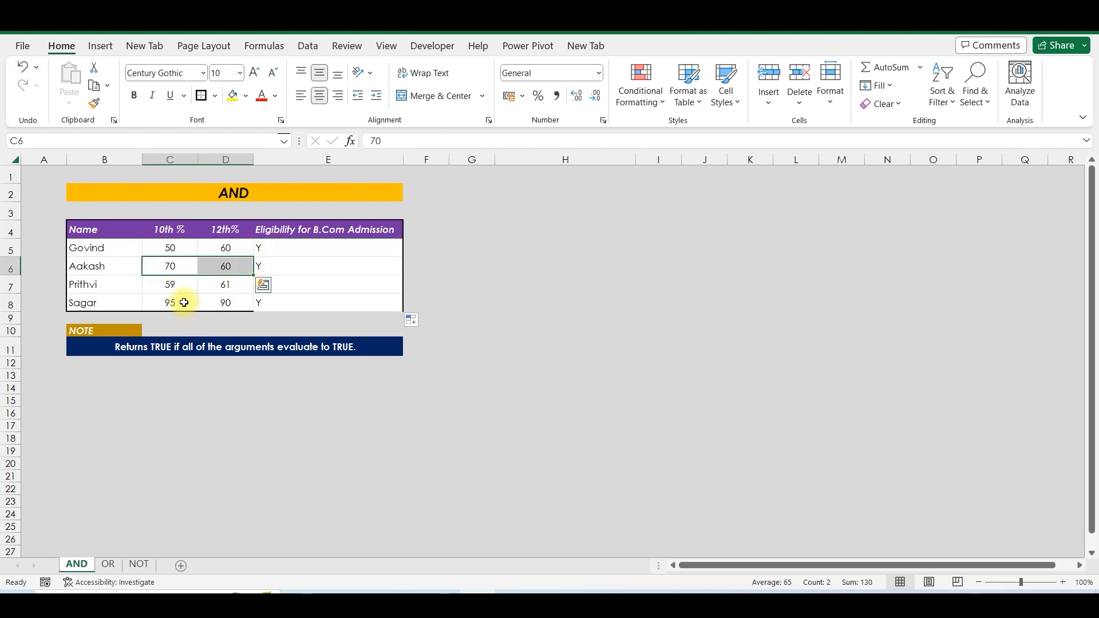
pyautogui.moveTo(172, 302); pyautogui.dragTo(242, 299)
pyautogui.moveTo(176, 266); pyautogui.dragTo(232, 267)
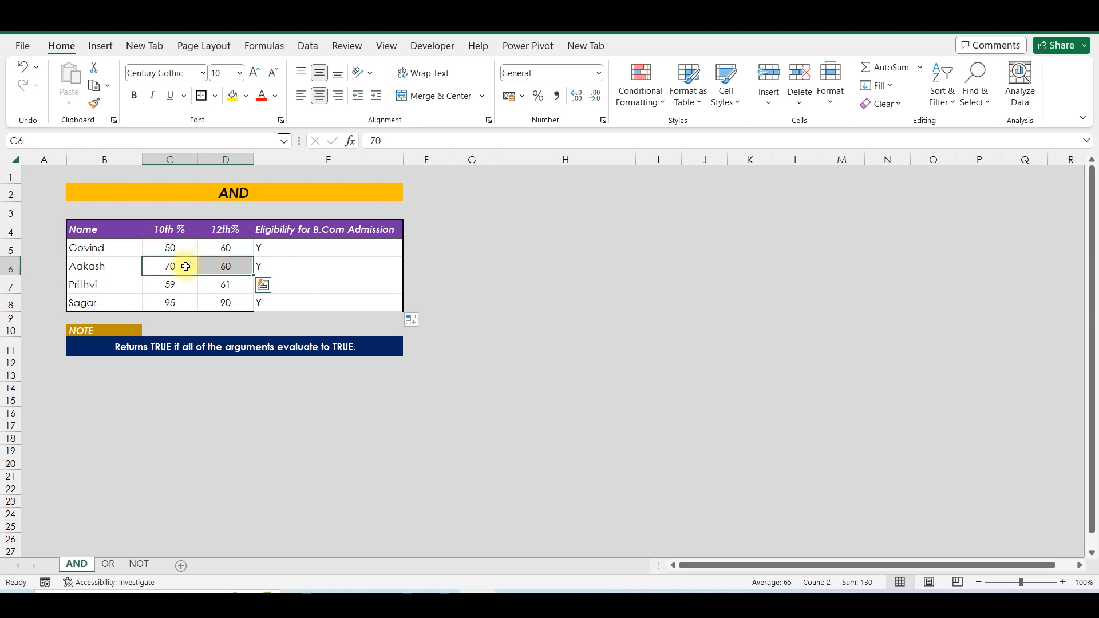
pyautogui.moveTo(172, 303); pyautogui.dragTo(238, 302)
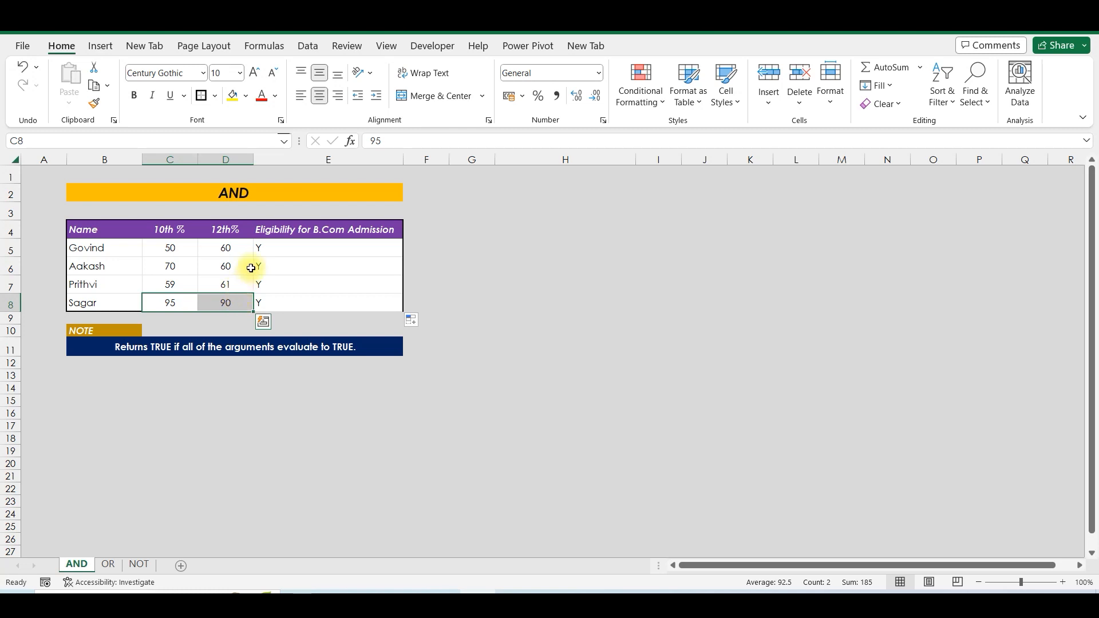
pyautogui.click(277, 248)
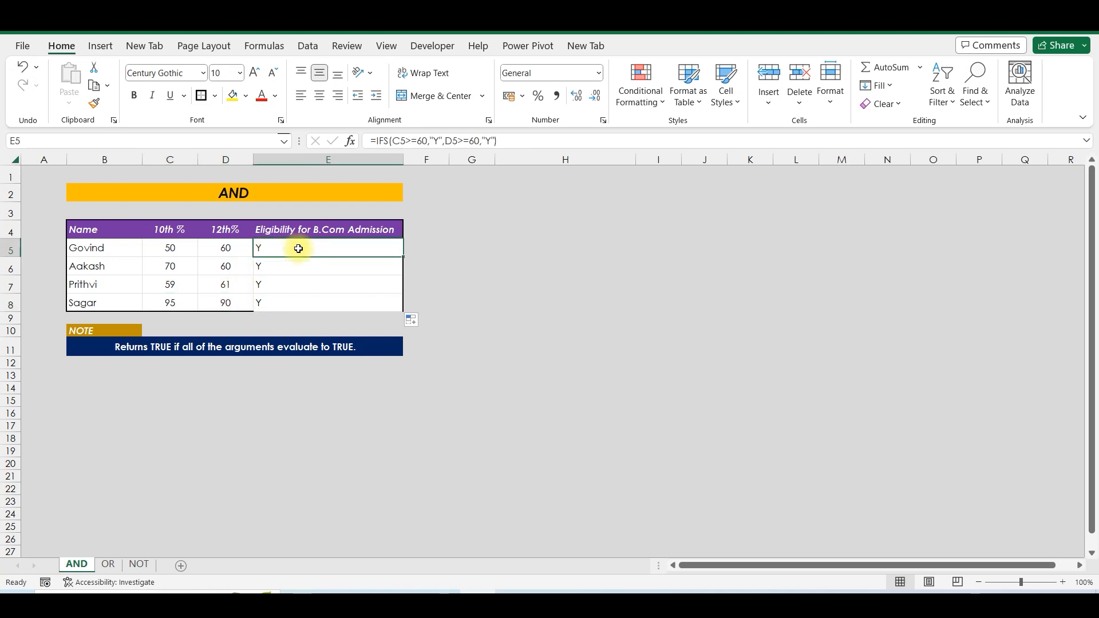
pyautogui.moveTo(169, 247); pyautogui.dragTo(263, 252)
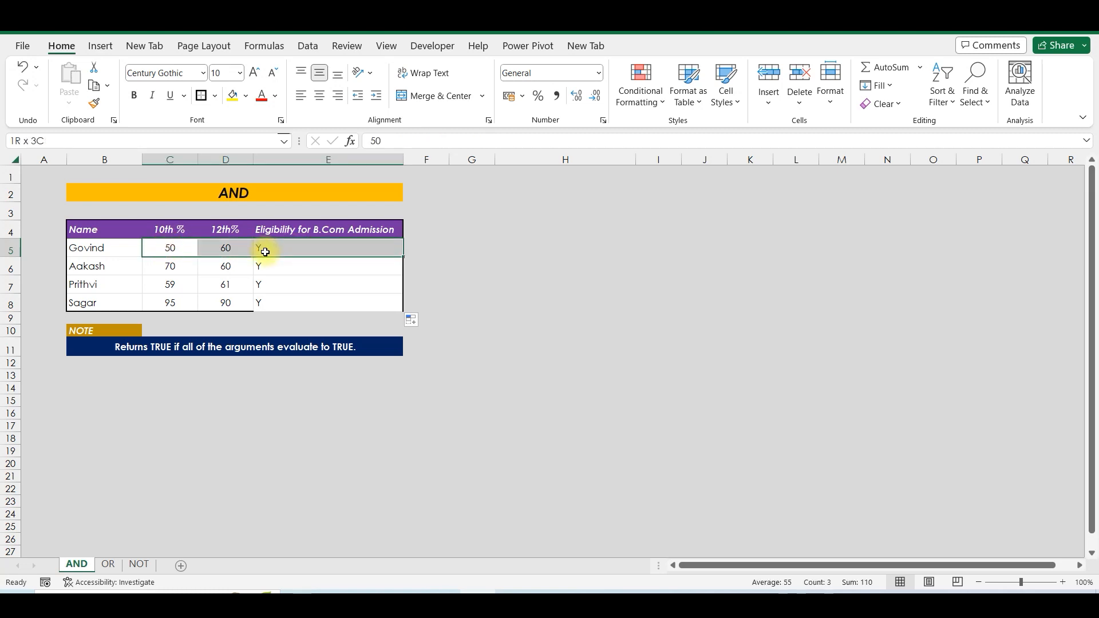
pyautogui.moveTo(167, 285); pyautogui.dragTo(321, 287)
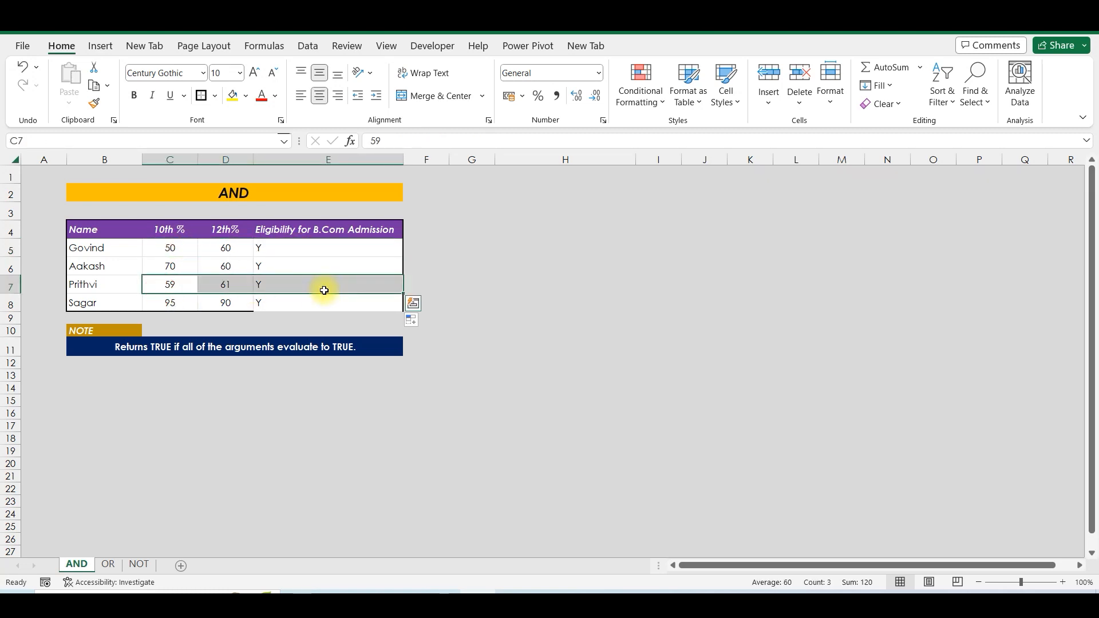
# Clear the IFS formulas from the eligibility cells E5:E8
pyautogui.click(168, 246)
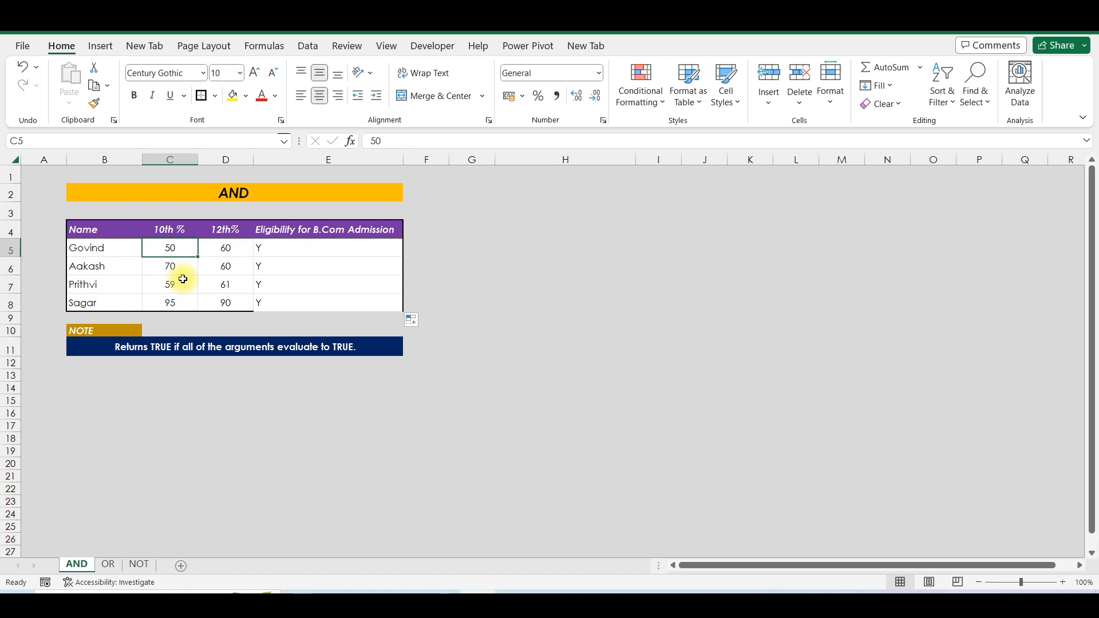
pyautogui.press('Right')
pyautogui.press('Right')
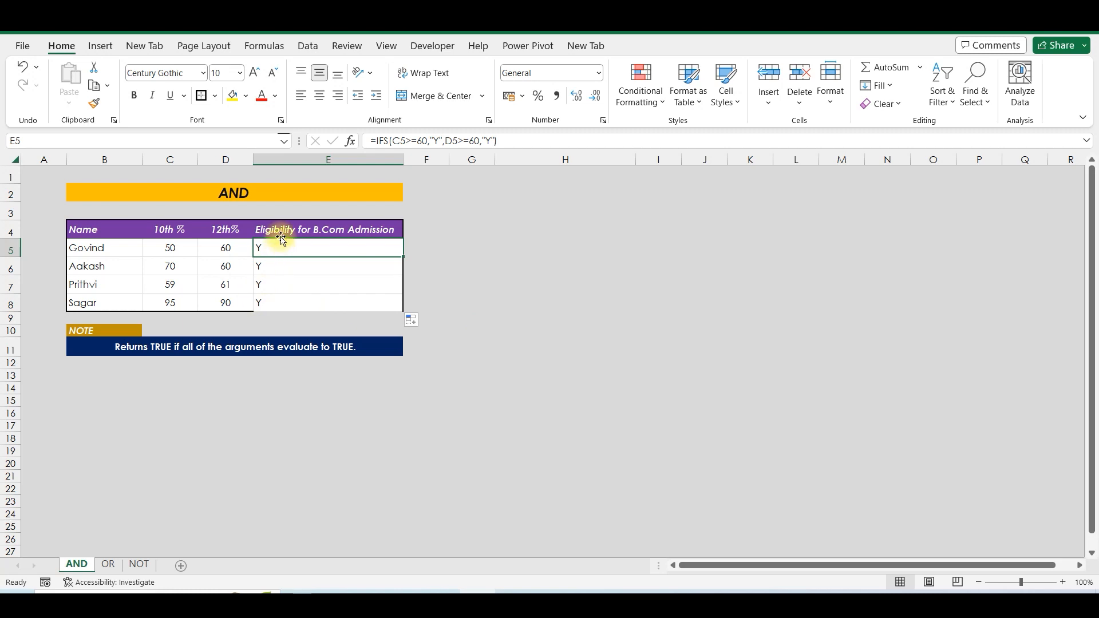
pyautogui.moveTo(272, 246); pyautogui.dragTo(285, 302)
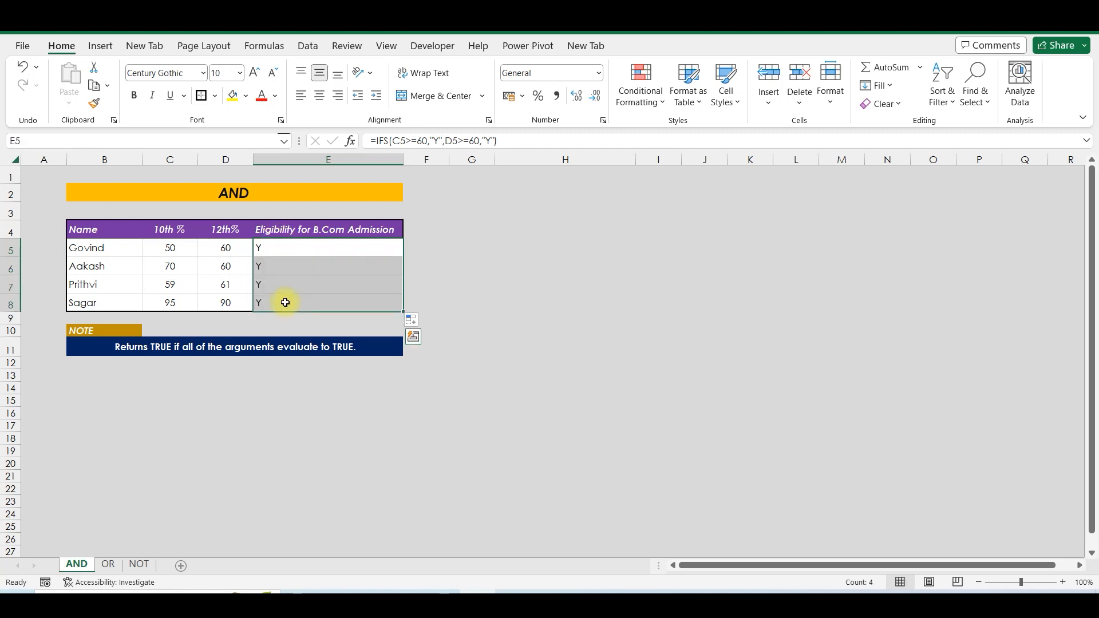
pyautogui.press('Delete')
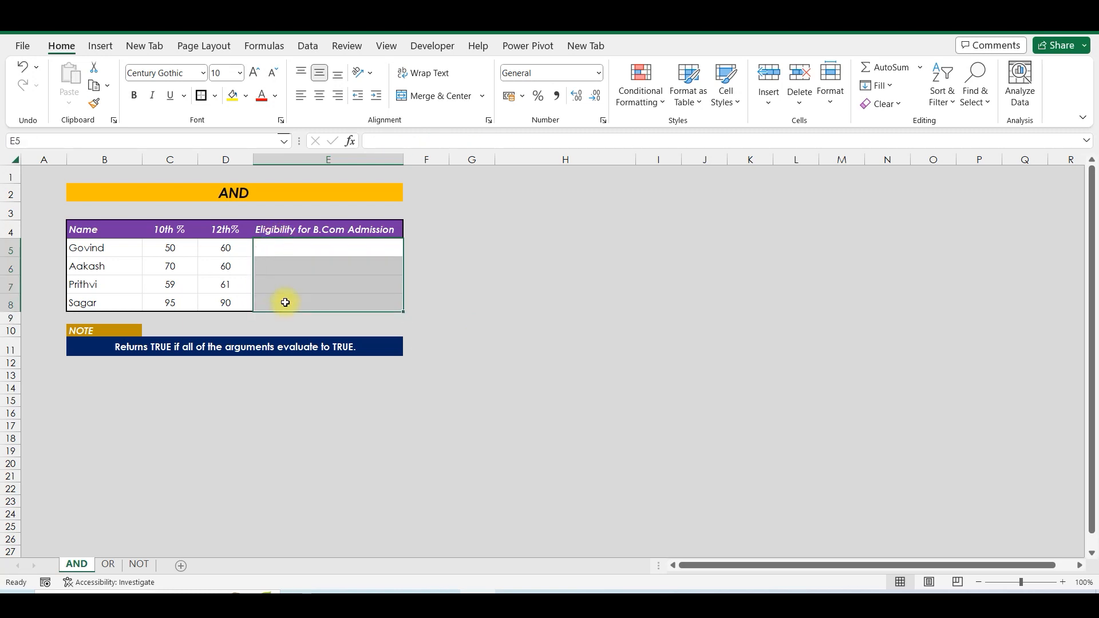
# Enter the formula =AND(C5>=60,D5>=60) in cell E5
pyautogui.click(265, 248)
pyautogui.write('=AND')
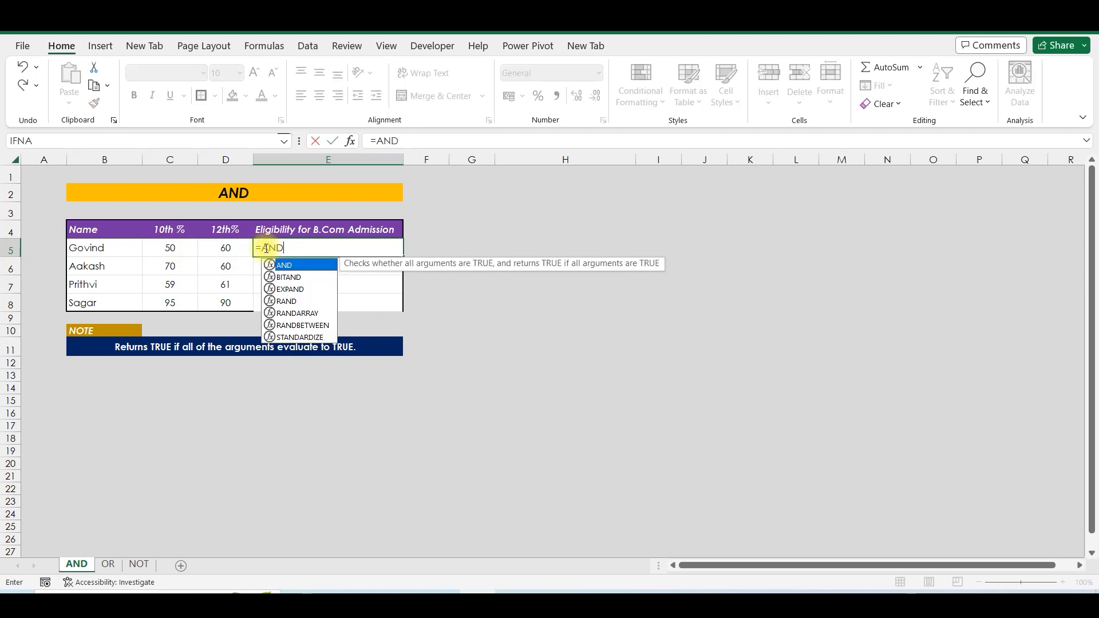
pyautogui.write('(')
pyautogui.press('Left')
pyautogui.press('Left')
pyautogui.write('>')
pyautogui.write('=60,')
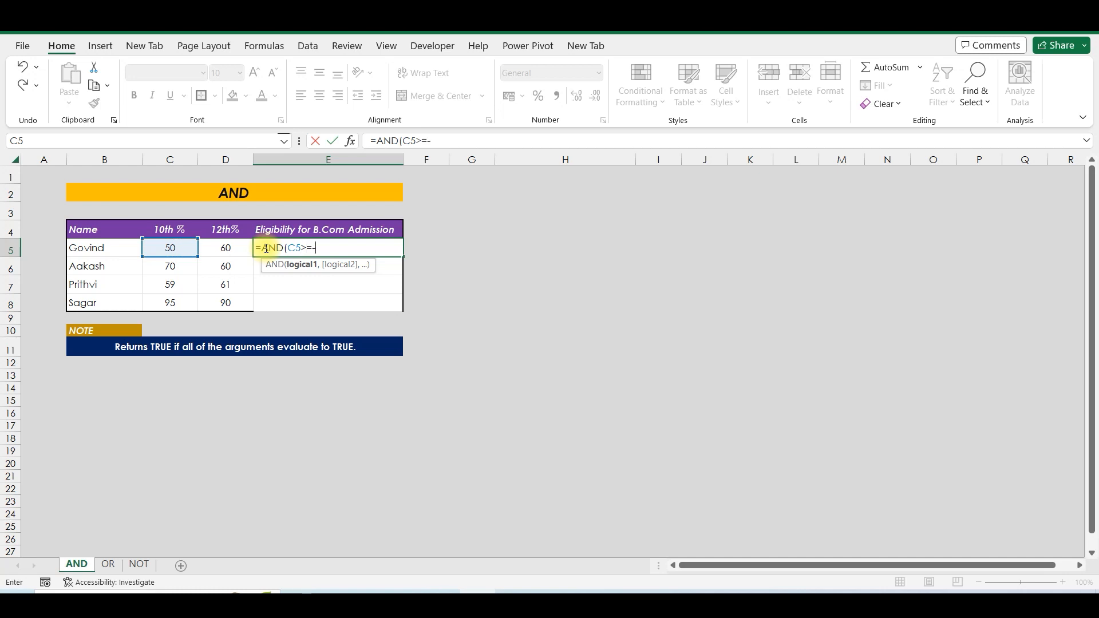
pyautogui.press('Left')
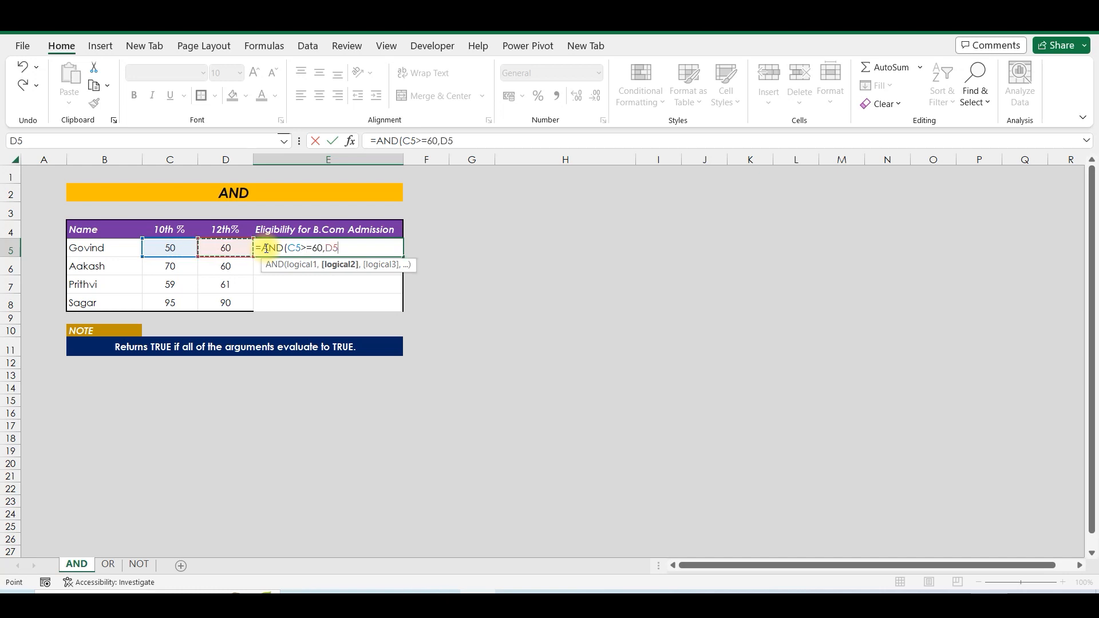
pyautogui.write('>=60)')
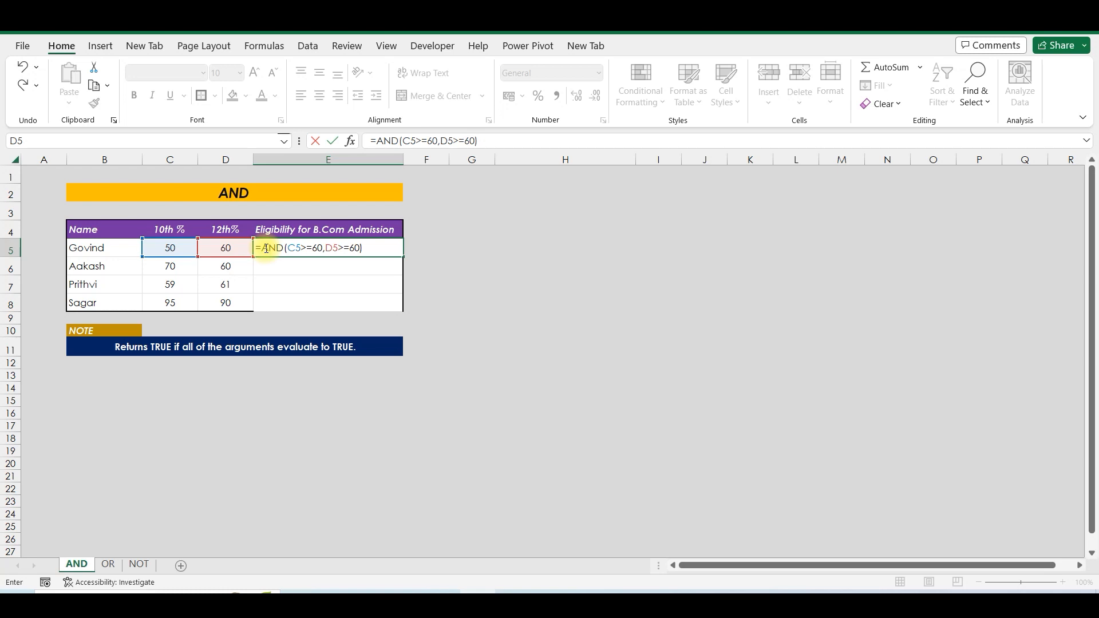
pyautogui.press('Return')
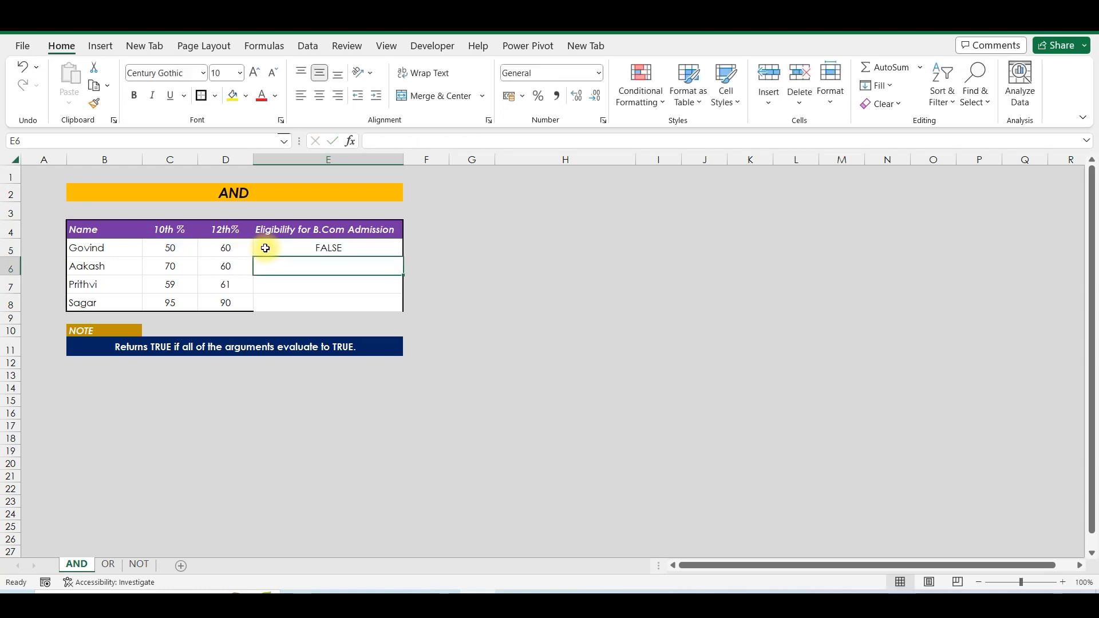
# Fill the AND formula from E5 down through E8 and check the results against the percentages in rows 6 and 8
pyautogui.click(358, 246)
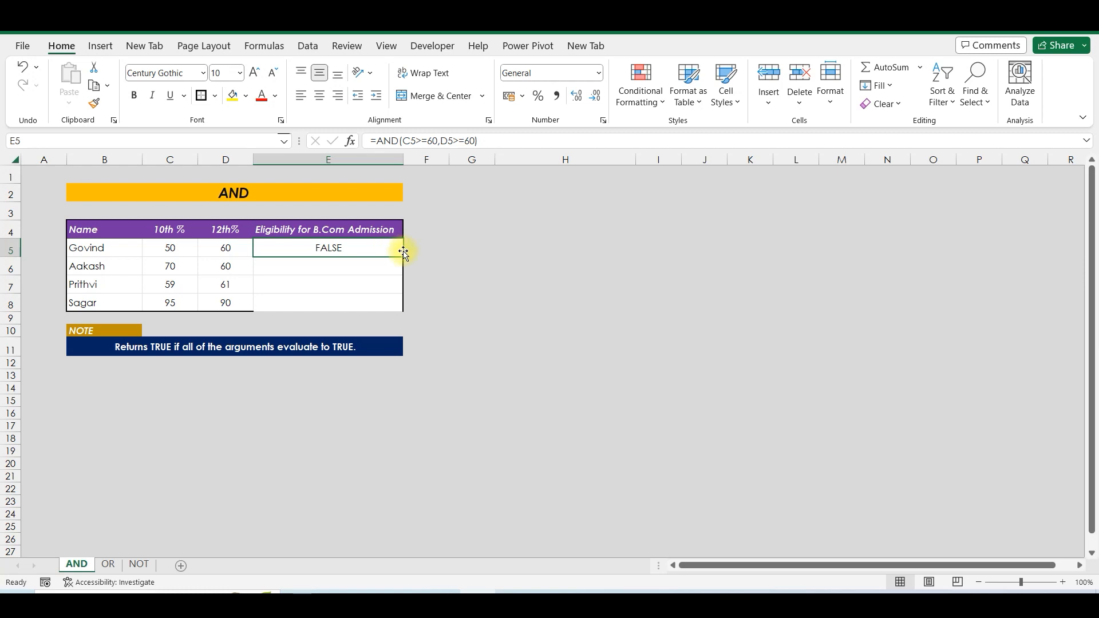
pyautogui.moveTo(403, 254); pyautogui.dragTo(387, 307)
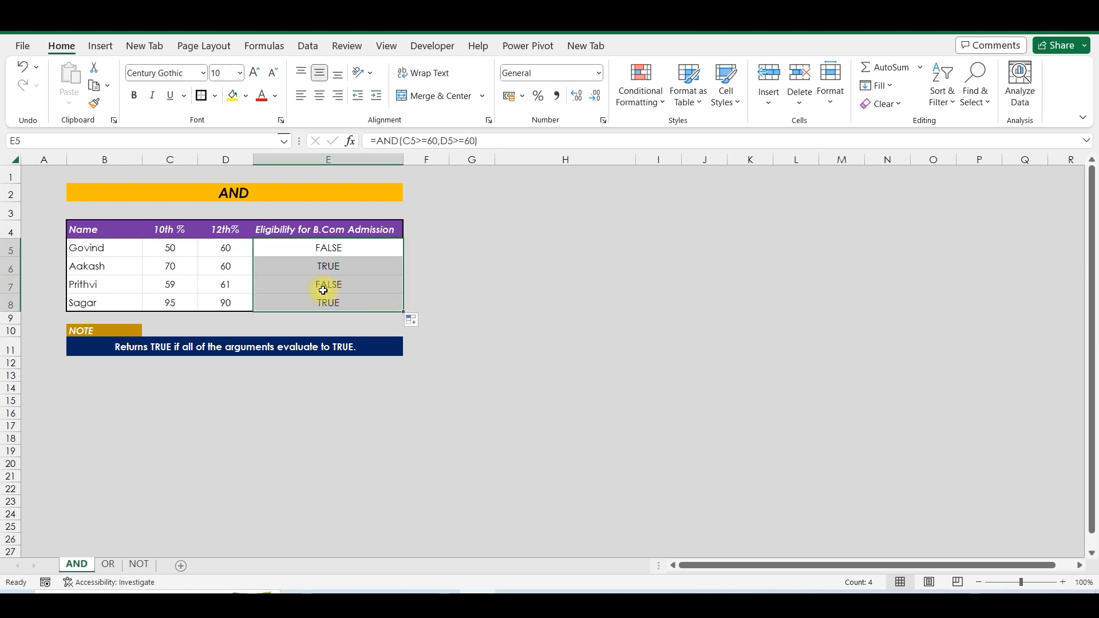
pyautogui.moveTo(182, 269); pyautogui.dragTo(331, 274)
pyautogui.moveTo(183, 302); pyautogui.dragTo(311, 304)
pyautogui.moveTo(142, 265); pyautogui.dragTo(290, 265)
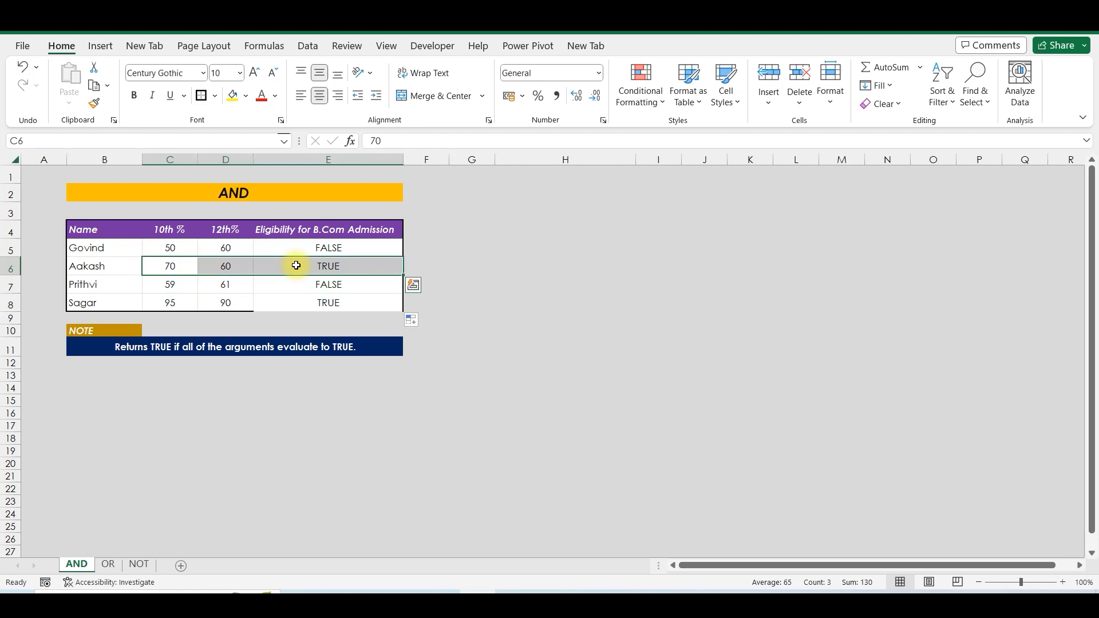
# Change the formula in E5 to =IF(AND(C5>=60,D5>=60),"Y","N") and fill it down through E8
pyautogui.click(306, 248)
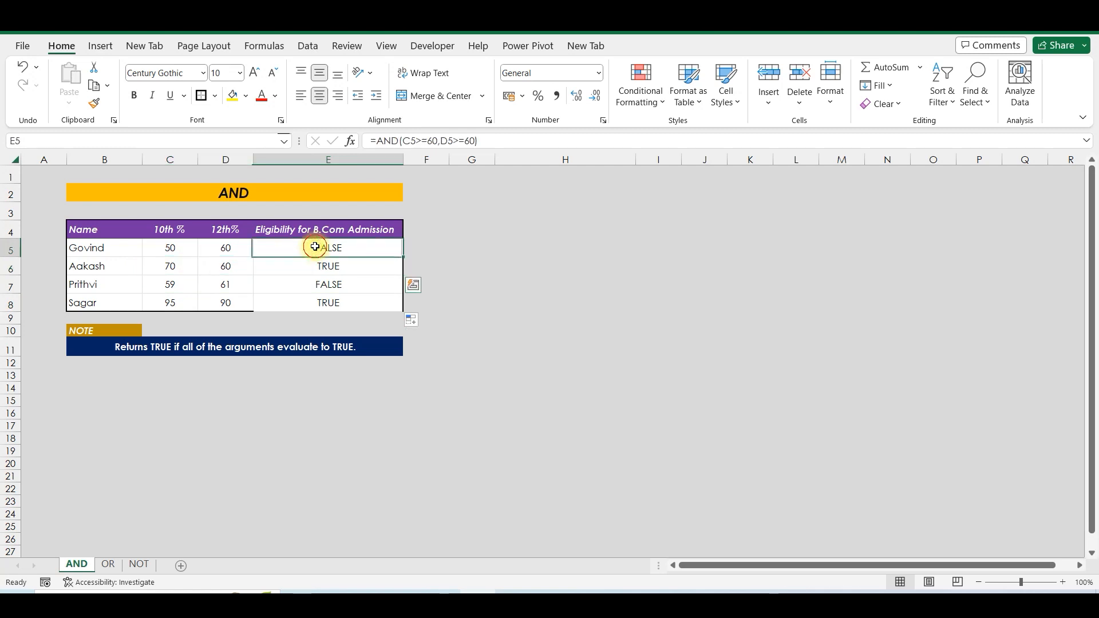
pyautogui.doubleClick(304, 249)
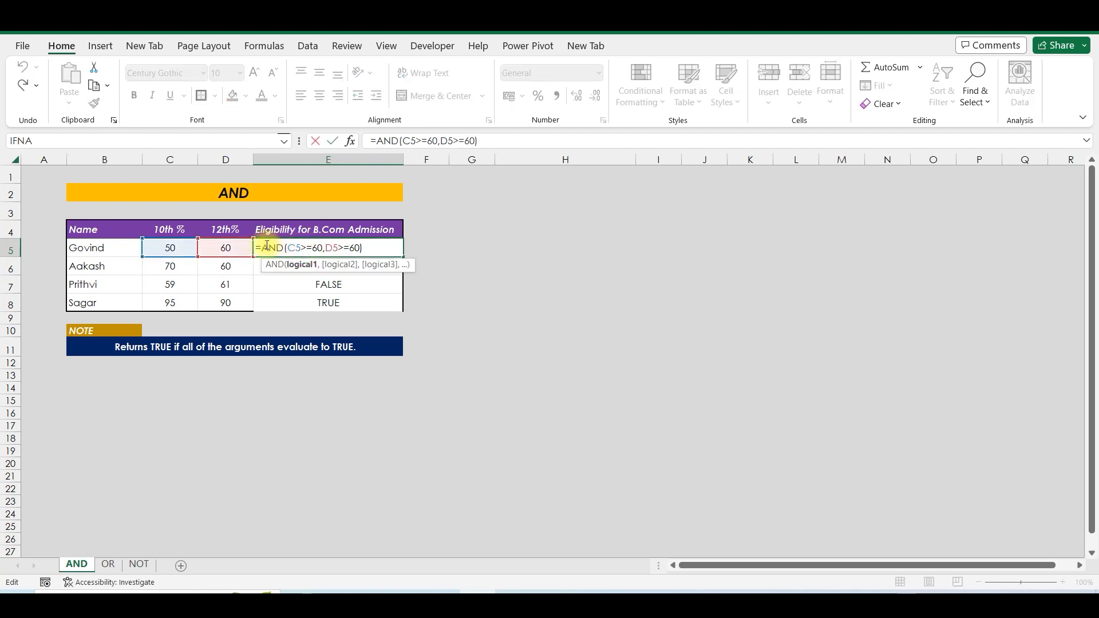
pyautogui.write('IF(')
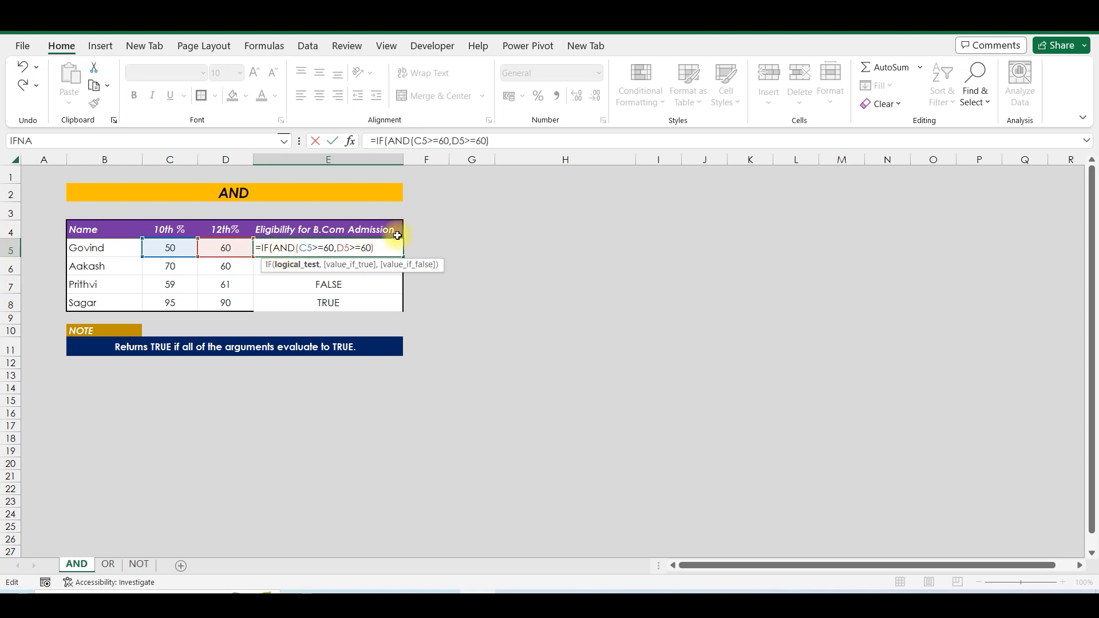
pyautogui.click(388, 246)
pyautogui.write(',')
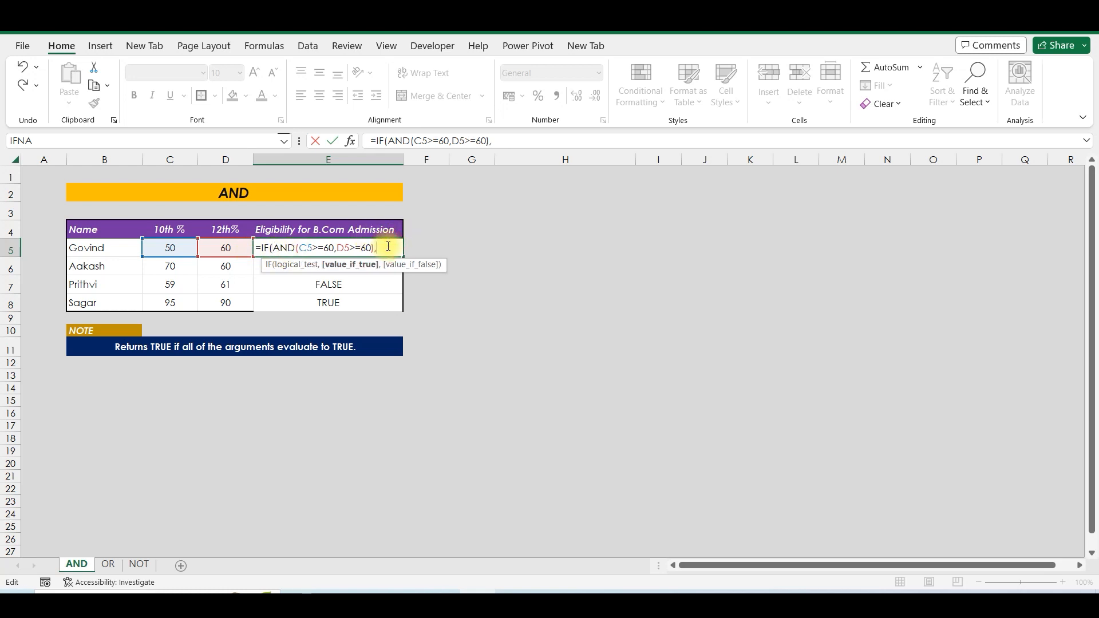
pyautogui.write('"')
pyautogui.press('capslock')
pyautogui.write('y')
pyautogui.press('BackSpace')
pyautogui.press('capslock')
pyautogui.write('Y","')
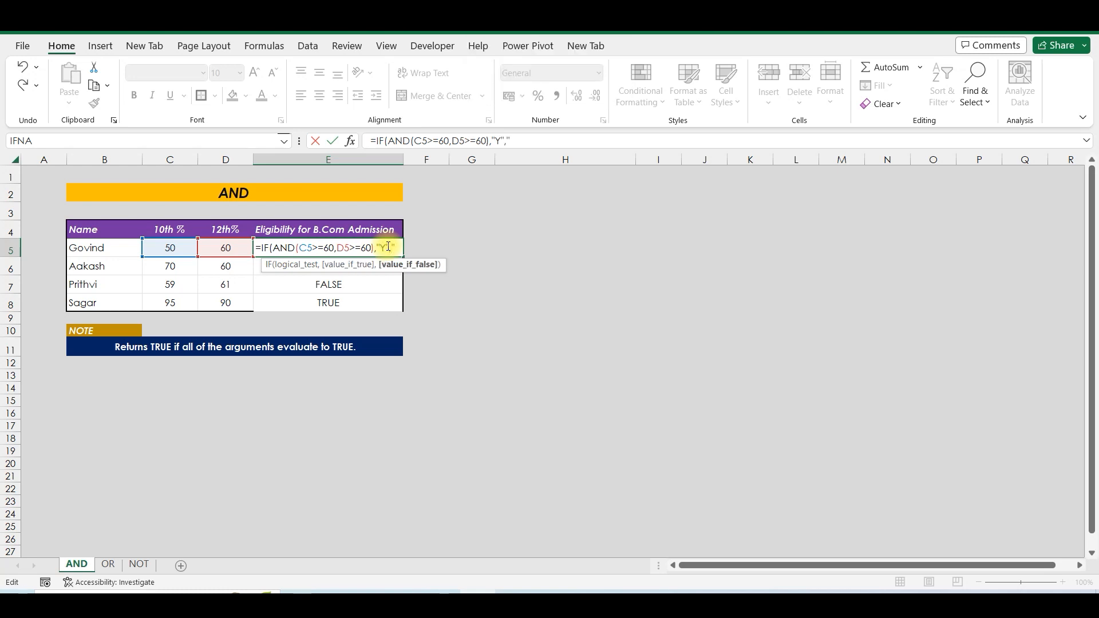
pyautogui.write('N")')
pyautogui.press('Return')
pyautogui.click(364, 246)
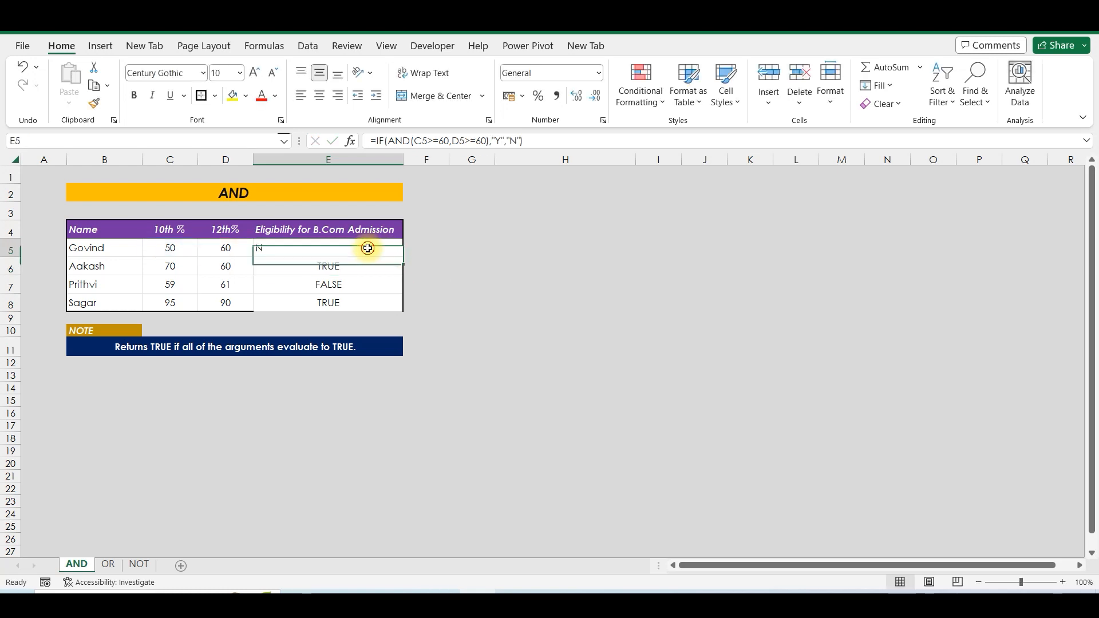
pyautogui.doubleClick(403, 256)
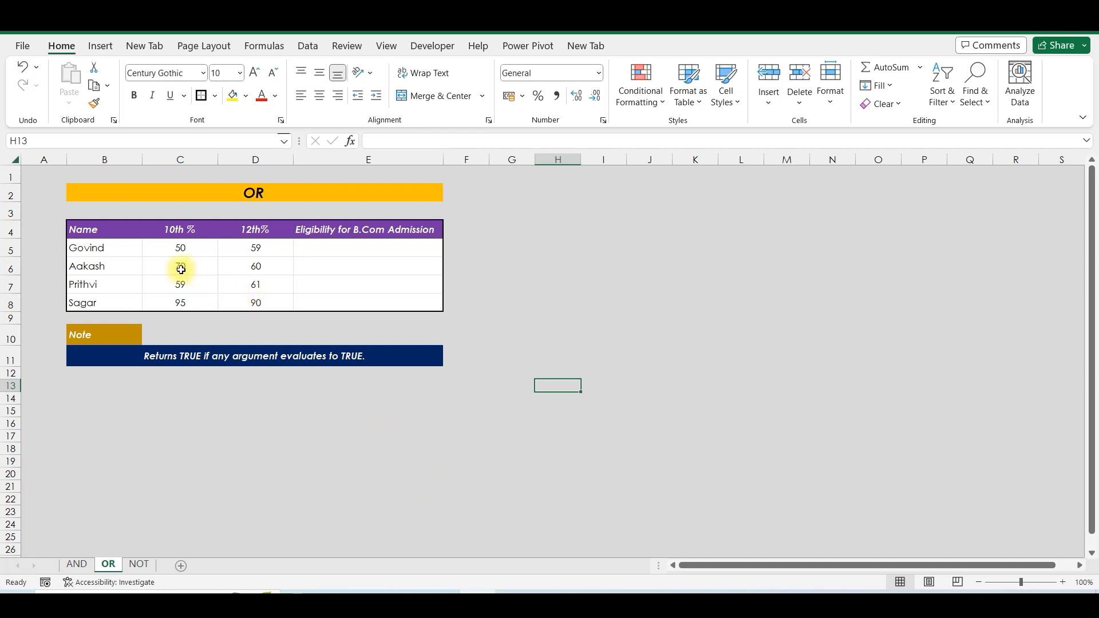
# Enter the formula =OR(C5>=60,D5>=60) in cell E5 of the OR sheet
pyautogui.moveTo(180, 248); pyautogui.dragTo(256, 248)
pyautogui.moveTo(195, 282); pyautogui.dragTo(242, 280)
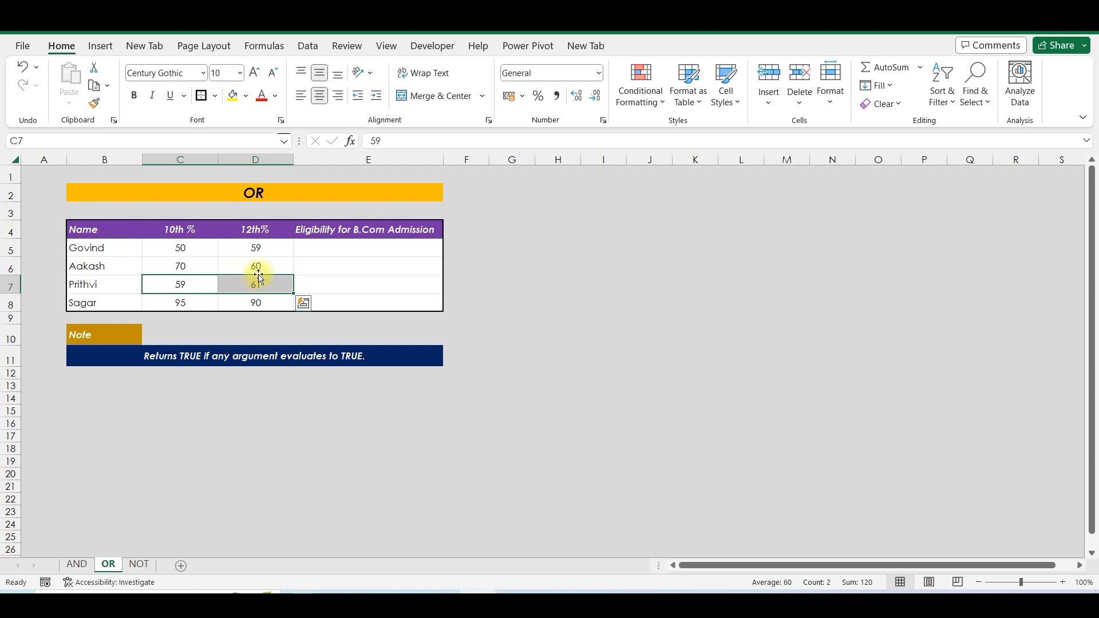
pyautogui.click(318, 244)
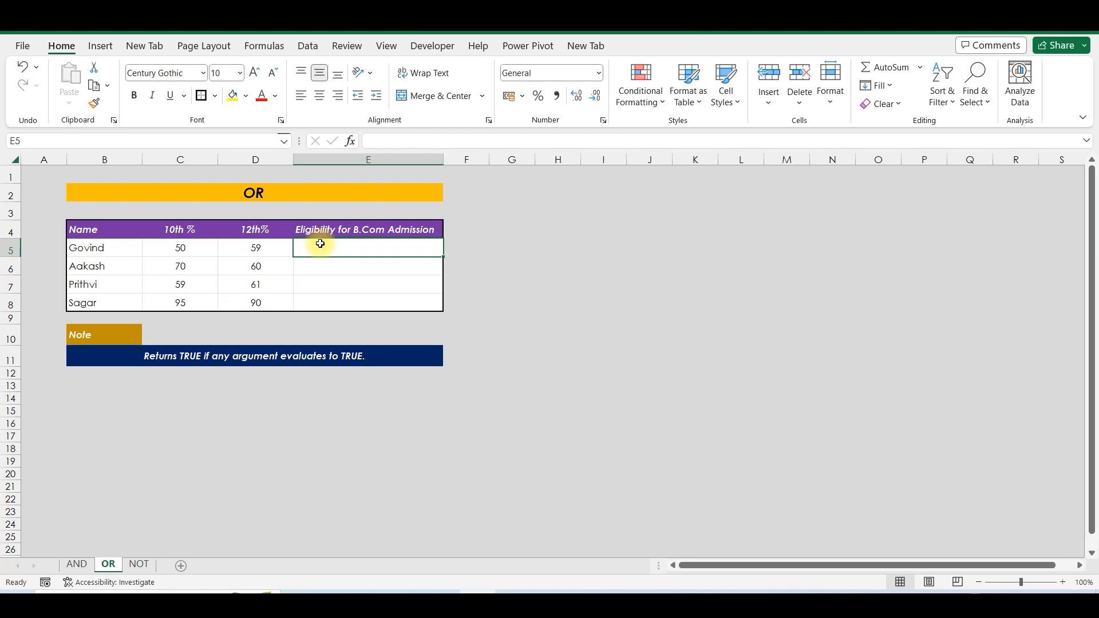
pyautogui.write('=OR(')
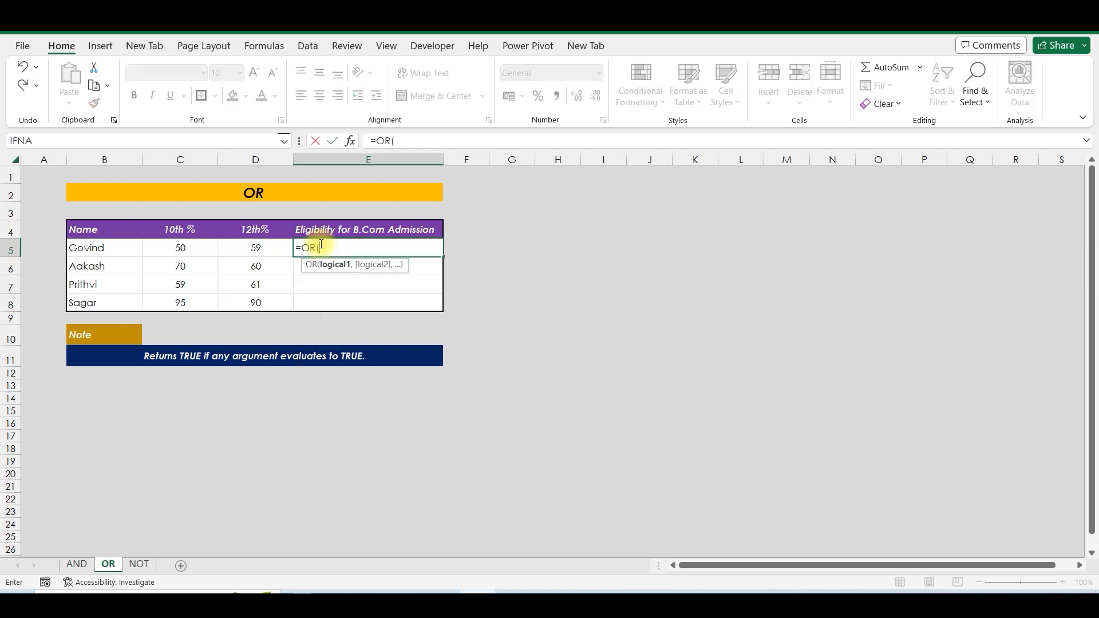
pyautogui.click(193, 249)
pyautogui.write('>=60')
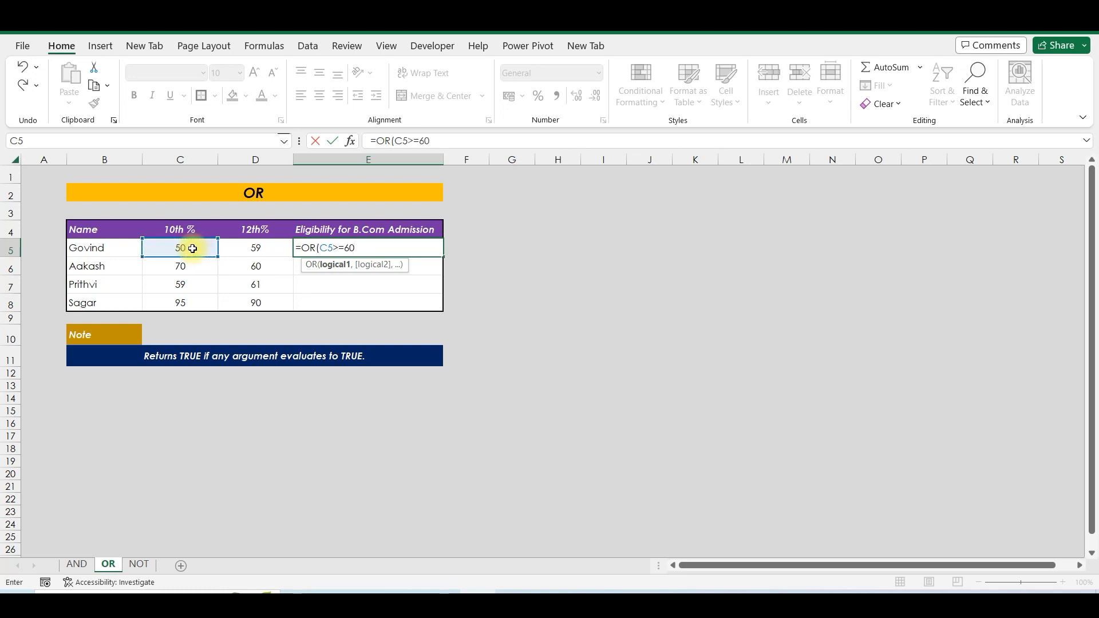
pyautogui.write(',')
pyautogui.press('Left')
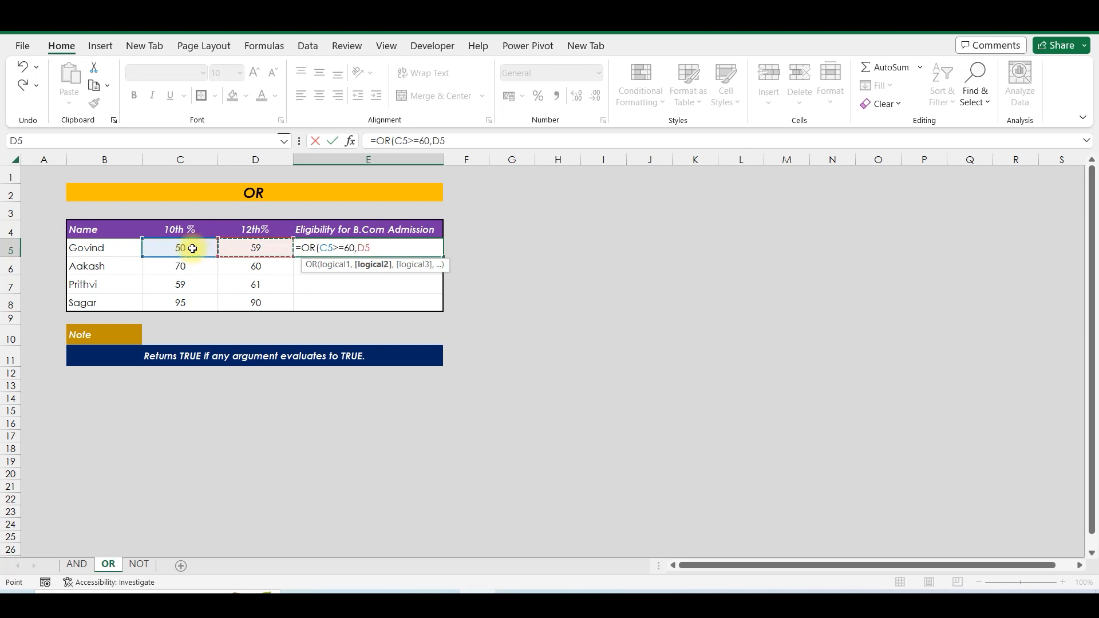
pyautogui.write('>=60)')
pyautogui.press('Return')
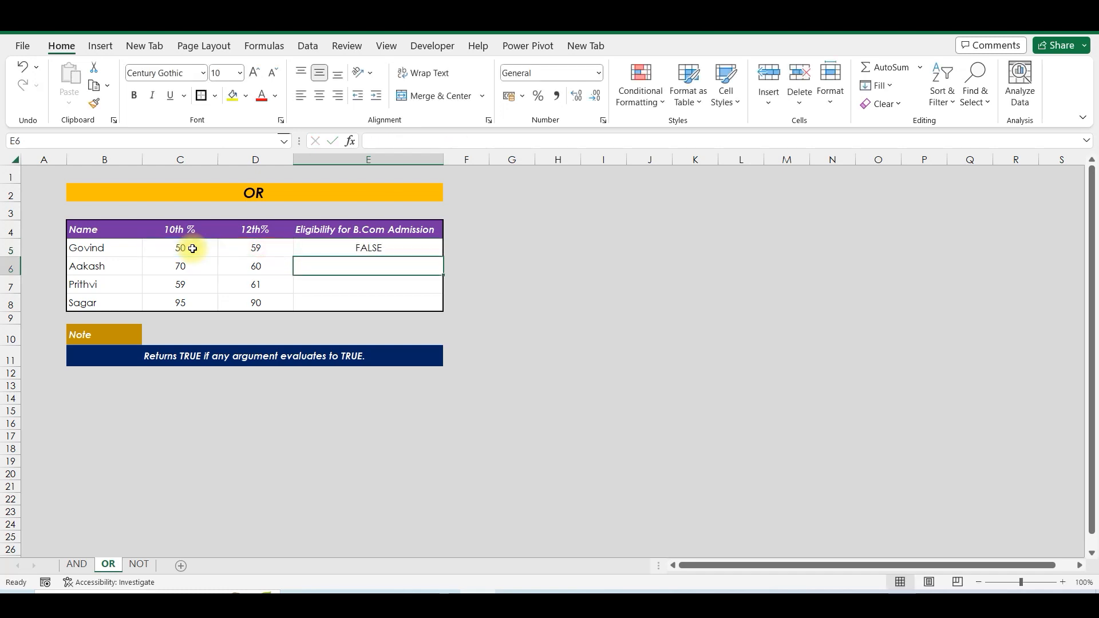
# Fill the OR formula from E5 down through E8 and check the results against the percentages in rows 5 to 8
pyautogui.click(266, 246)
pyautogui.click(356, 245)
pyautogui.moveTo(191, 248); pyautogui.dragTo(257, 251)
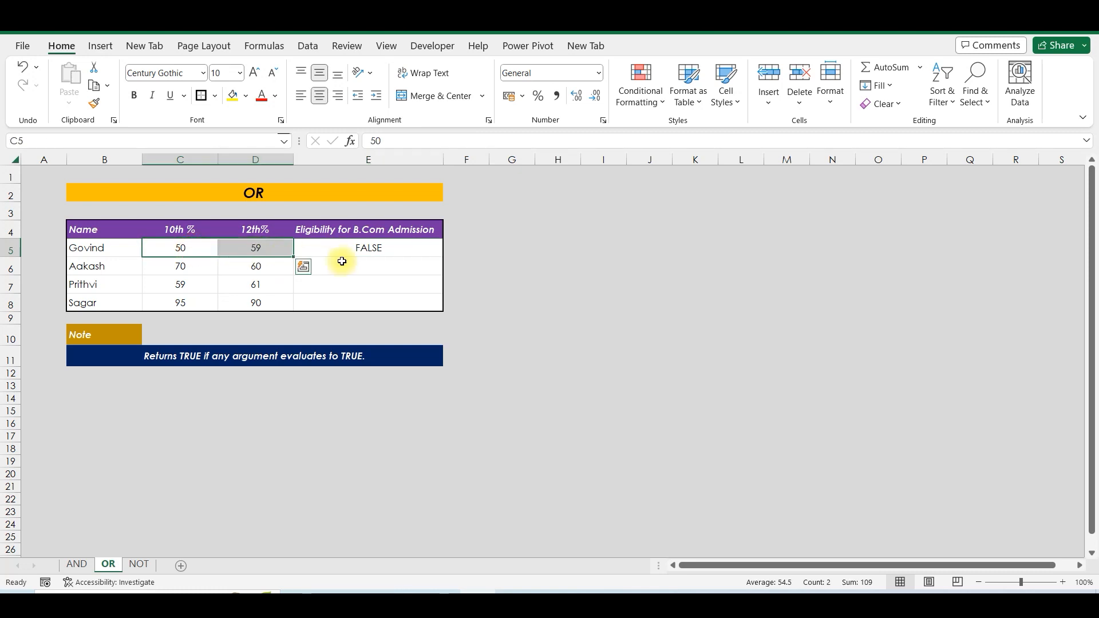
pyautogui.click(428, 245)
pyautogui.doubleClick(444, 257)
pyautogui.moveTo(175, 269); pyautogui.dragTo(245, 300)
pyautogui.moveTo(363, 270); pyautogui.dragTo(368, 302)
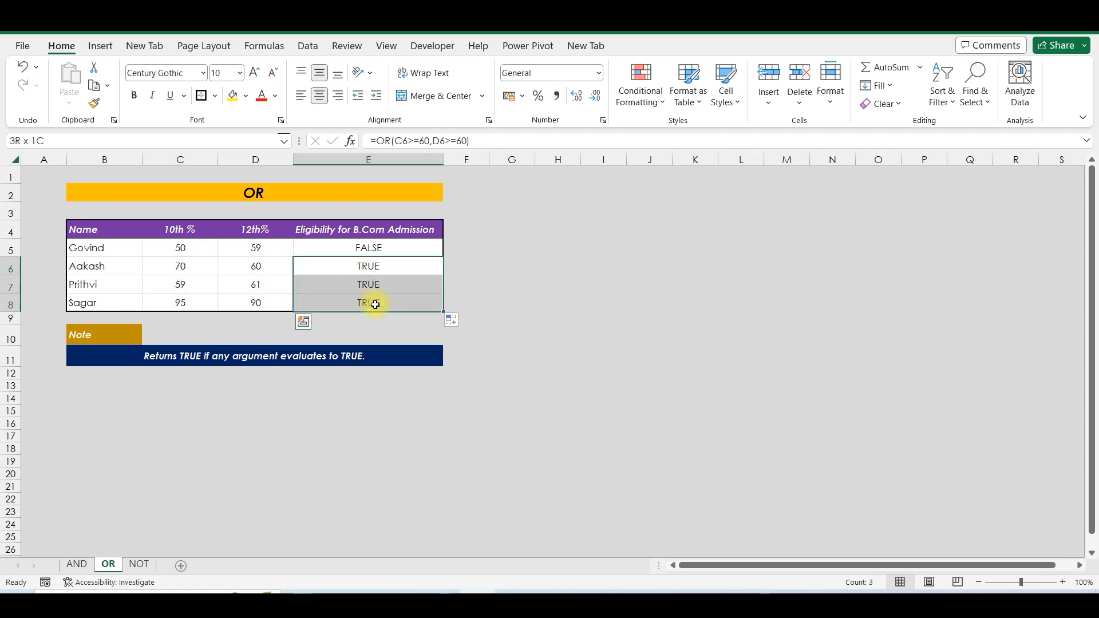
pyautogui.click(180, 266)
pyautogui.keyDown('shift'); pyautogui.click(237, 267); pyautogui.keyUp('shift')
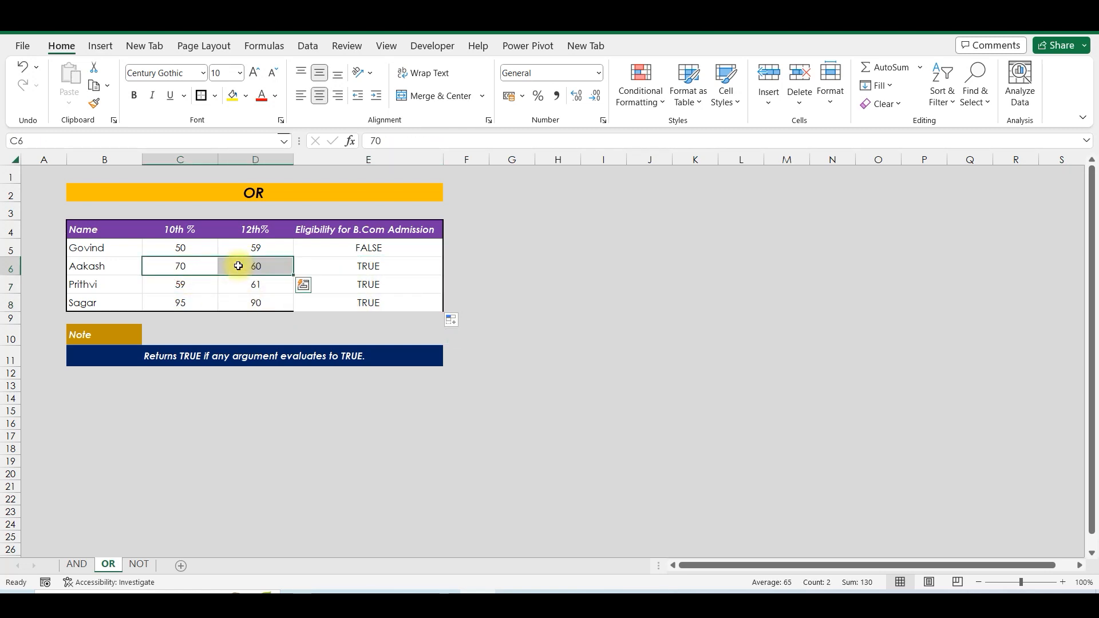
pyautogui.moveTo(198, 266); pyautogui.dragTo(257, 268)
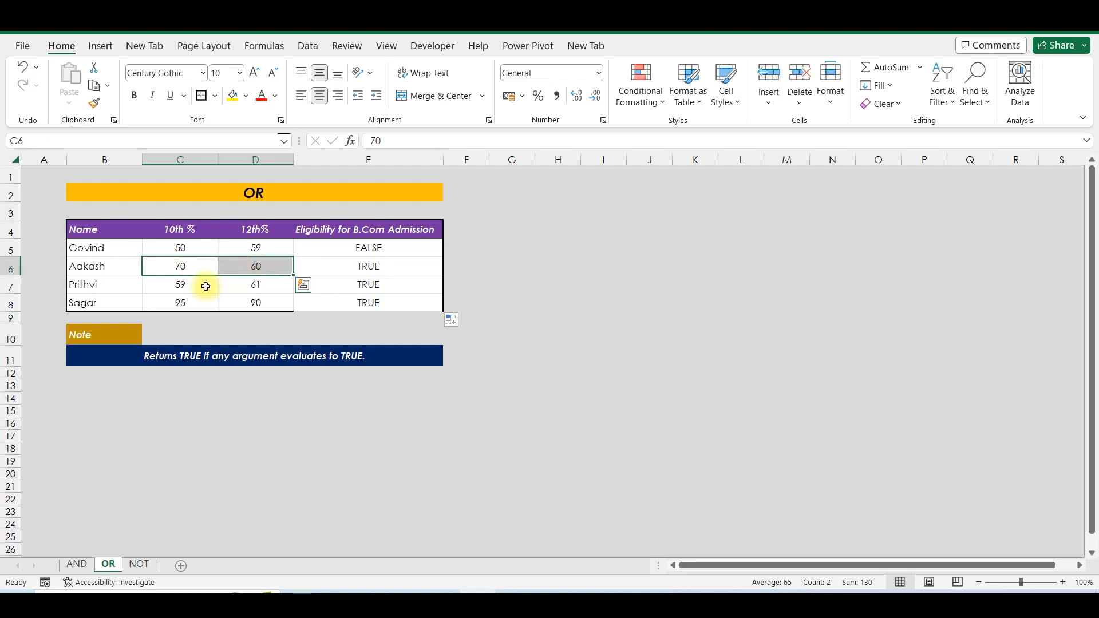
pyautogui.moveTo(177, 285); pyautogui.dragTo(250, 284)
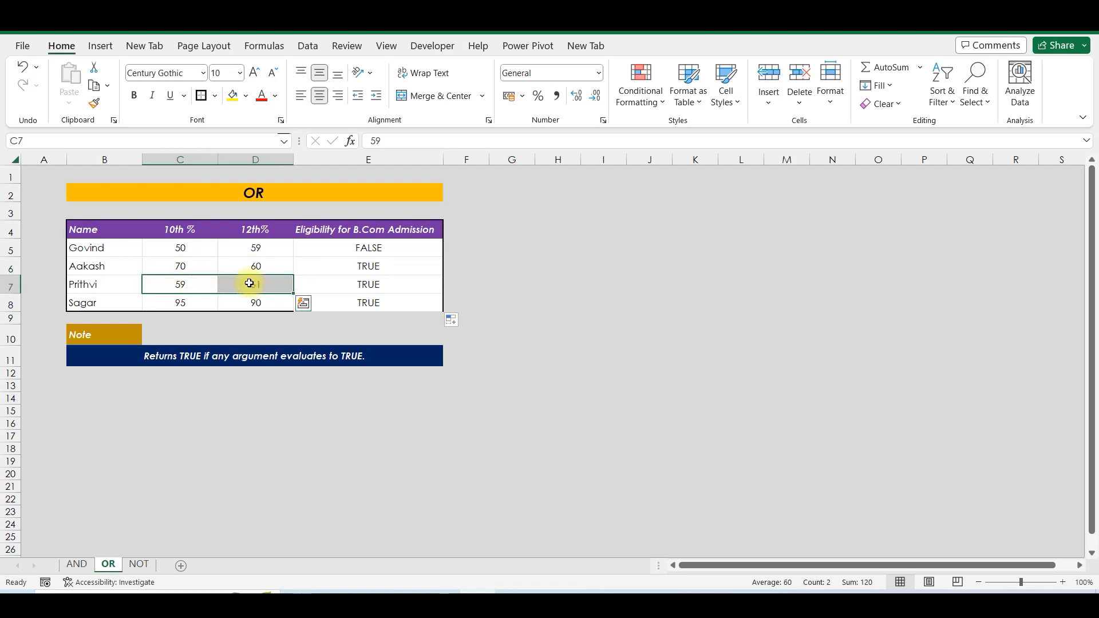
pyautogui.moveTo(179, 302); pyautogui.dragTo(254, 303)
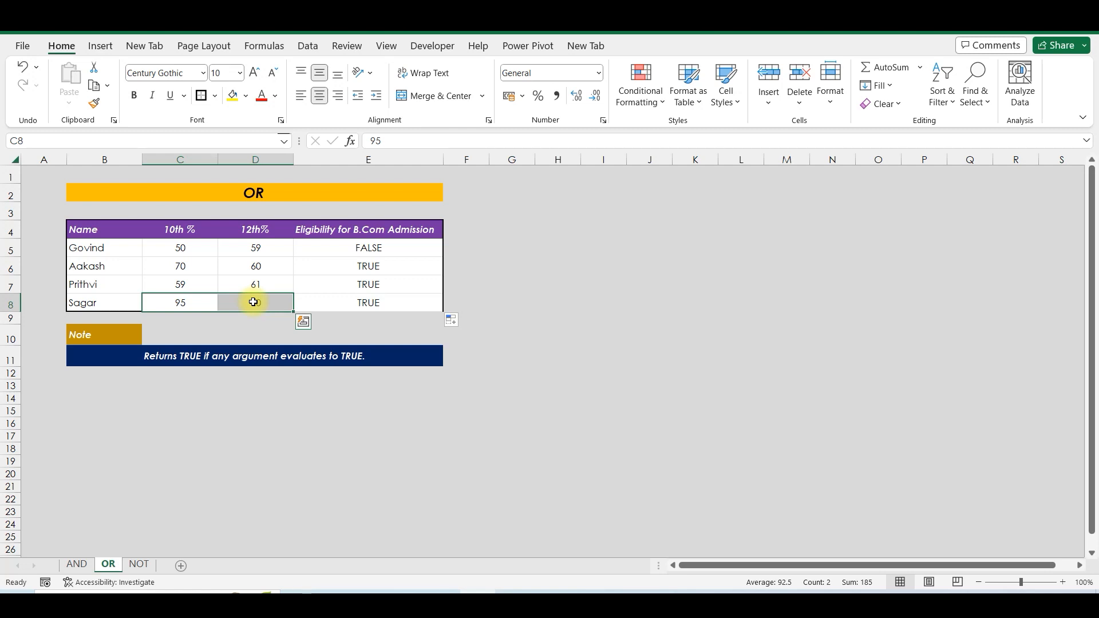
# Change the OR sheet's formula in E5 to =IF(OR(C5>=60,D5>=60),"Y","N") and fill it down through E8
pyautogui.click(340, 248)
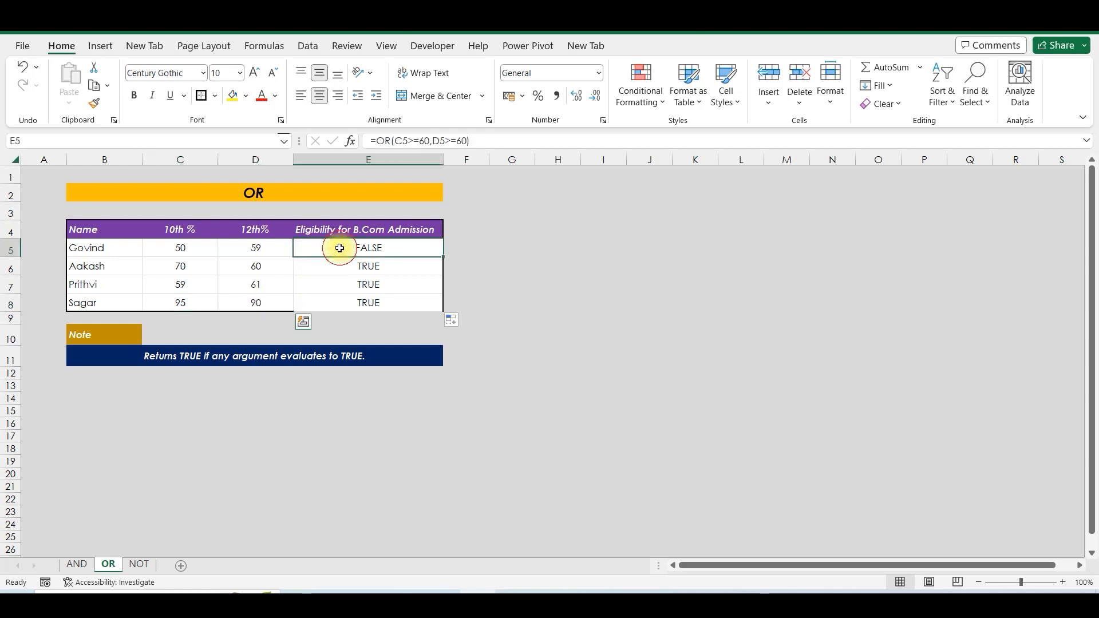
pyautogui.doubleClick(340, 248)
pyautogui.click(304, 249)
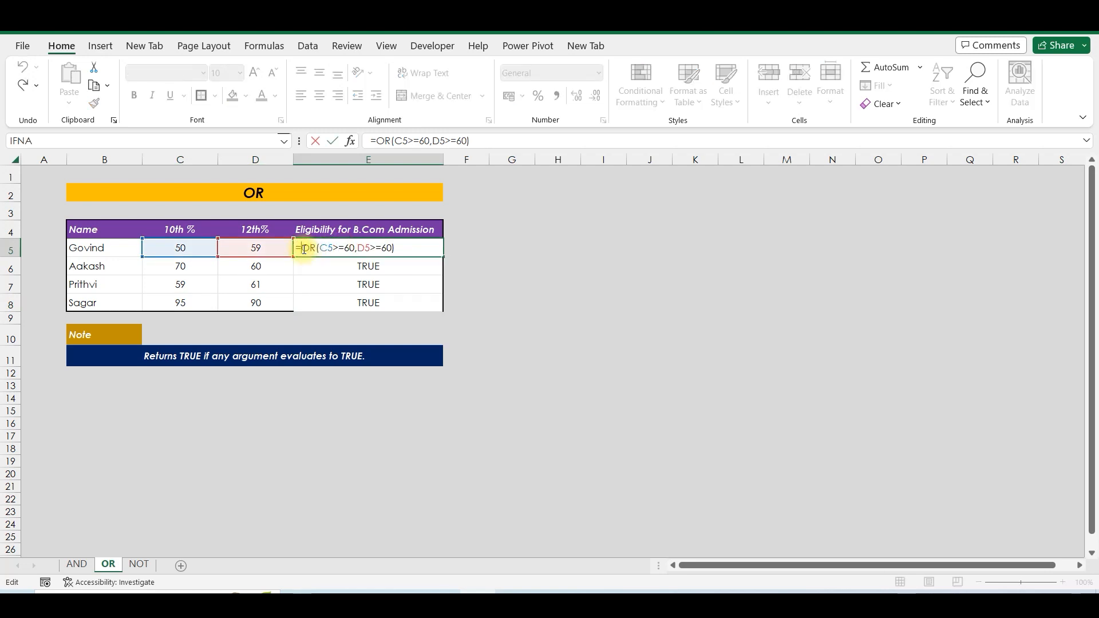
pyautogui.write('IF(')
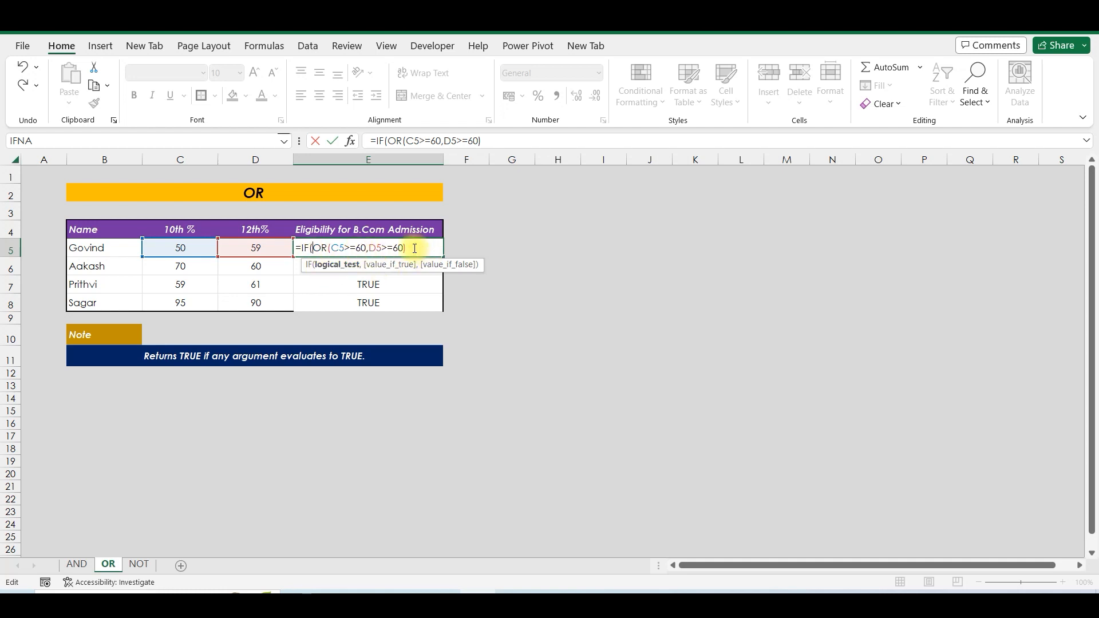
pyautogui.write(',')
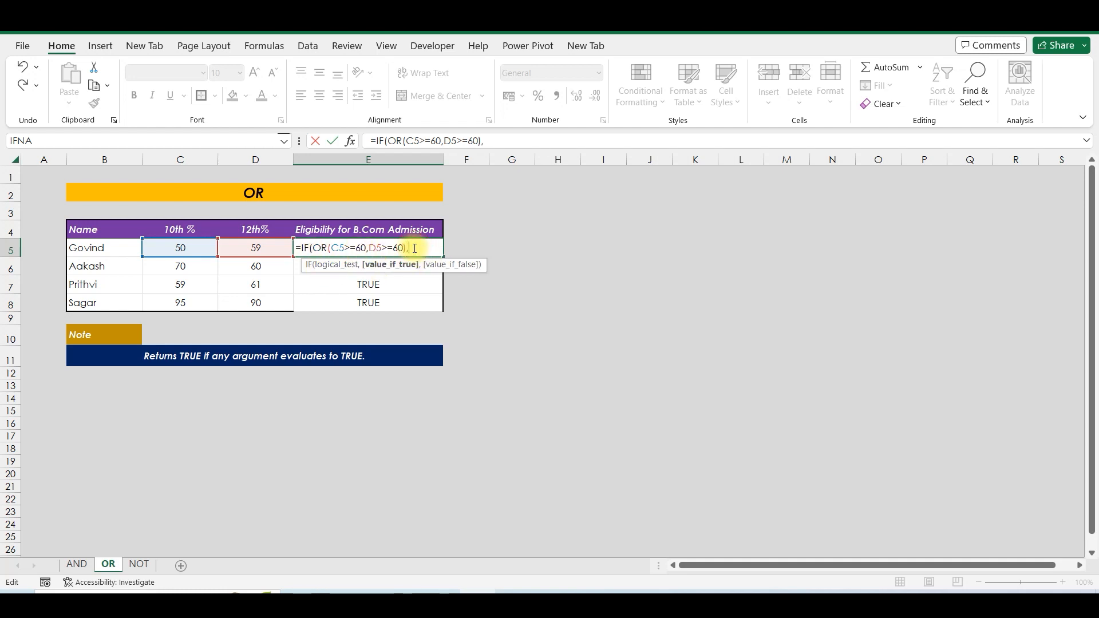
pyautogui.write('"Y","N"')
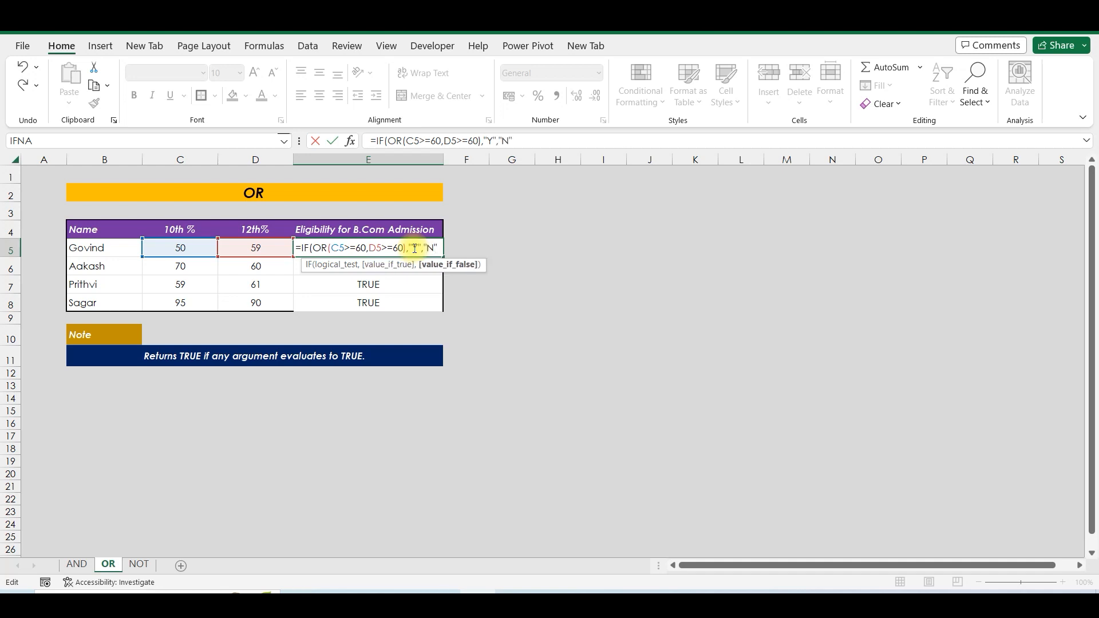
pyautogui.write(')')
pyautogui.press('Return')
pyautogui.click(349, 245)
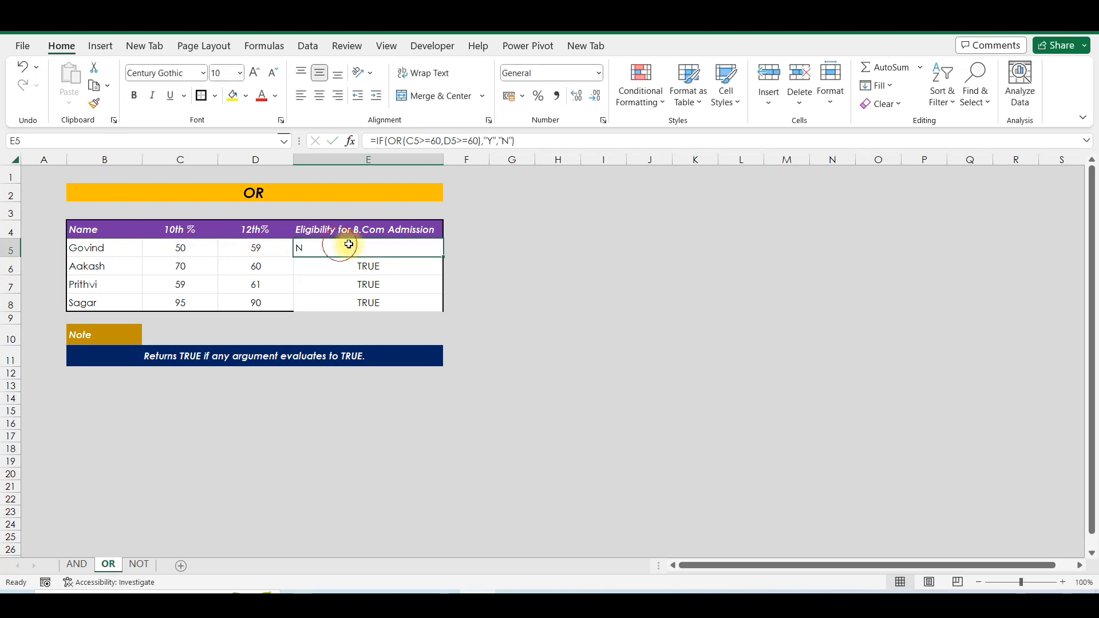
pyautogui.doubleClick(444, 255)
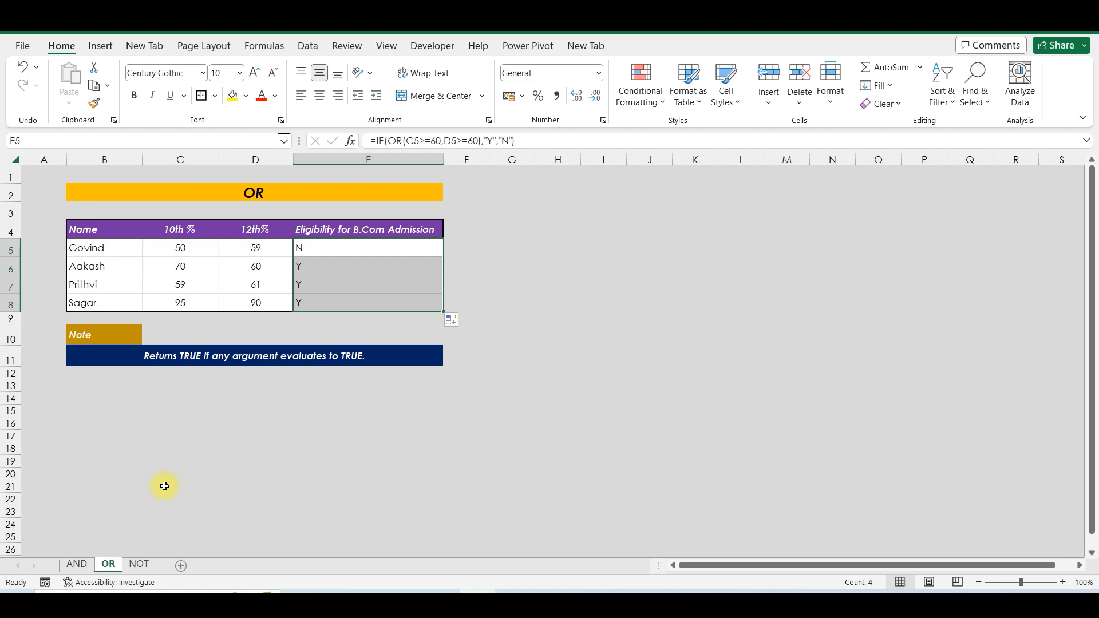
# On the NOT sheet, enter =NOT(D5>=60) in cell E5 and fill it down through E8
pyautogui.click(132, 568)
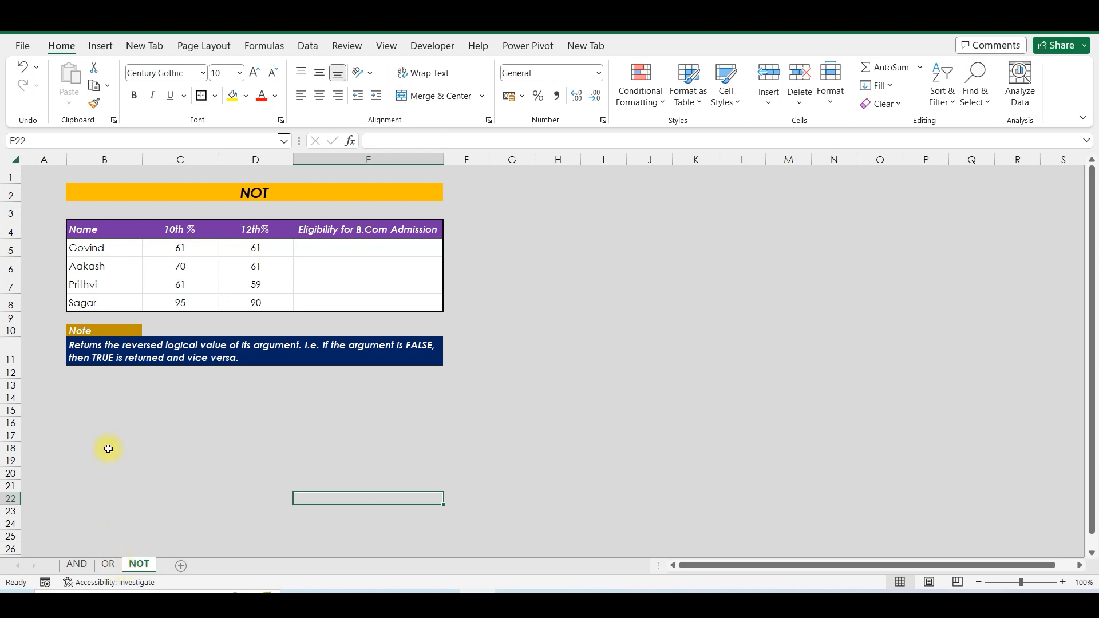
pyautogui.moveTo(255, 229); pyautogui.dragTo(258, 301)
pyautogui.moveTo(316, 229); pyautogui.dragTo(364, 295)
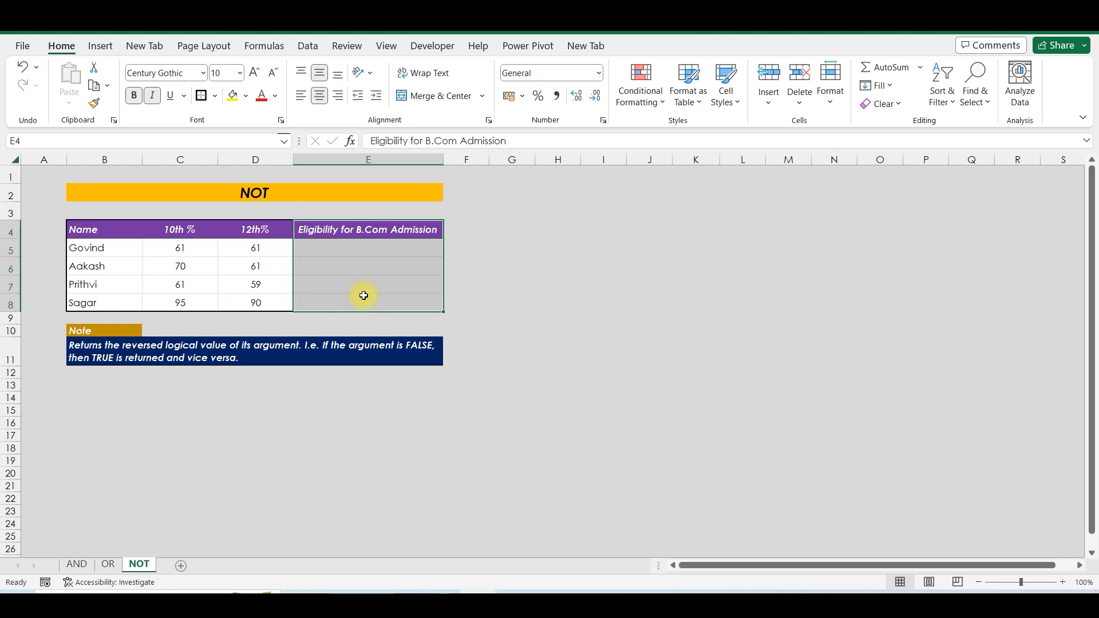
pyautogui.click(387, 243)
pyautogui.write('=NOT(')
pyautogui.click(275, 246)
pyautogui.write('>=60)')
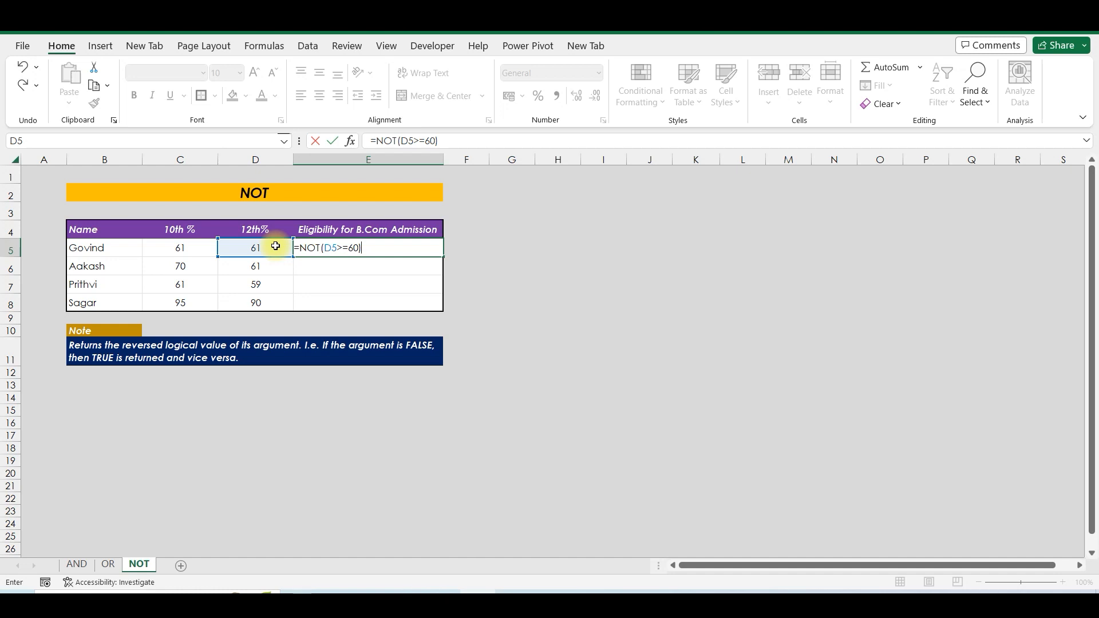
pyautogui.press('Return')
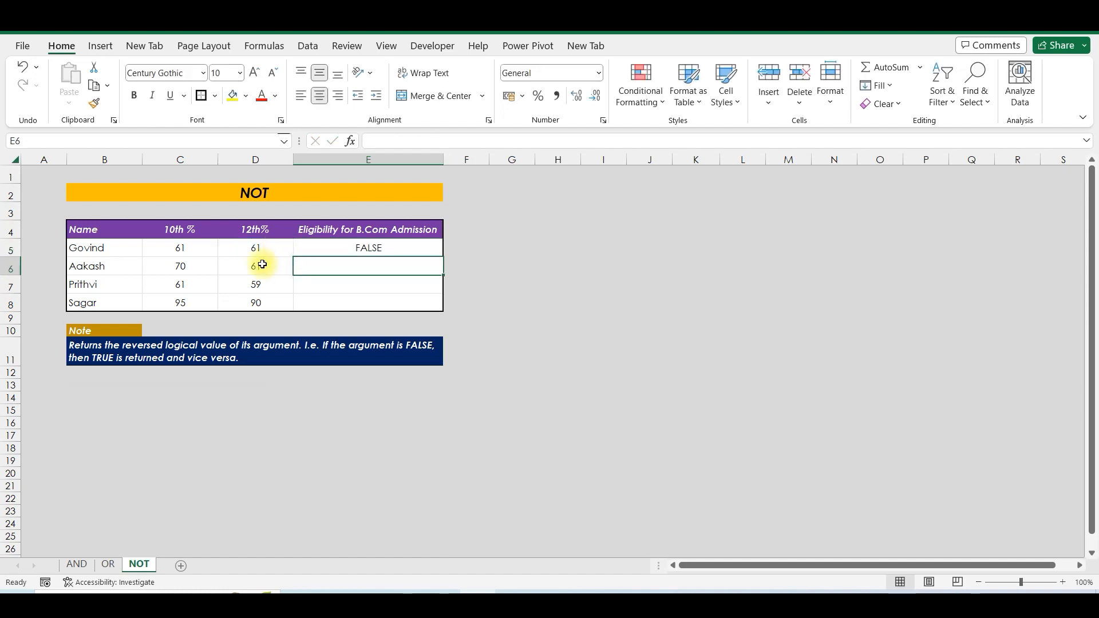
pyautogui.click(361, 246)
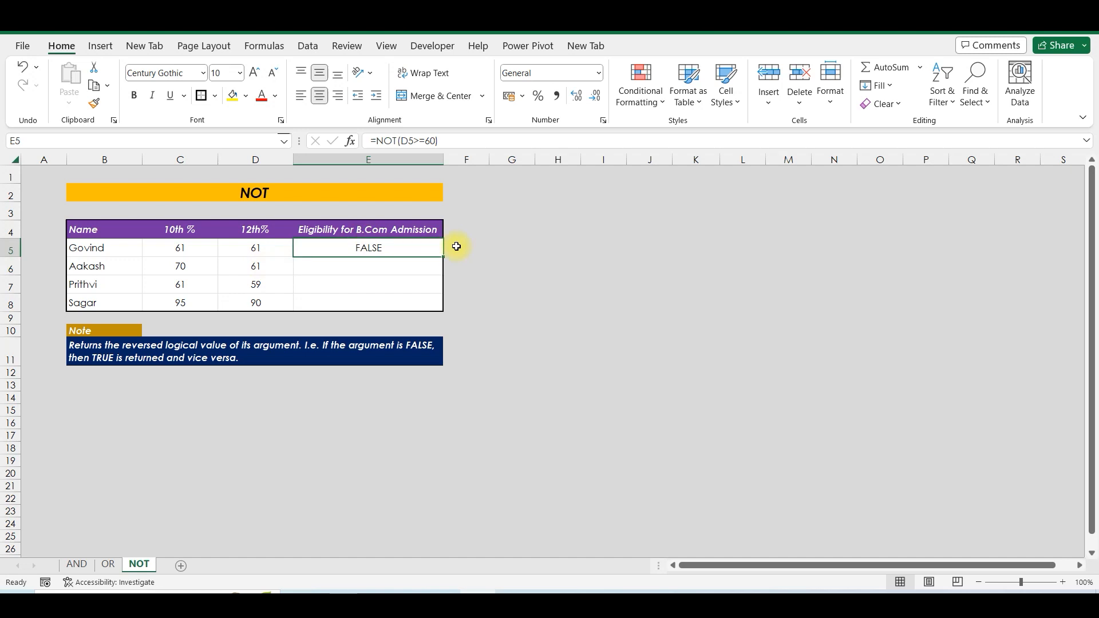
pyautogui.doubleClick(446, 257)
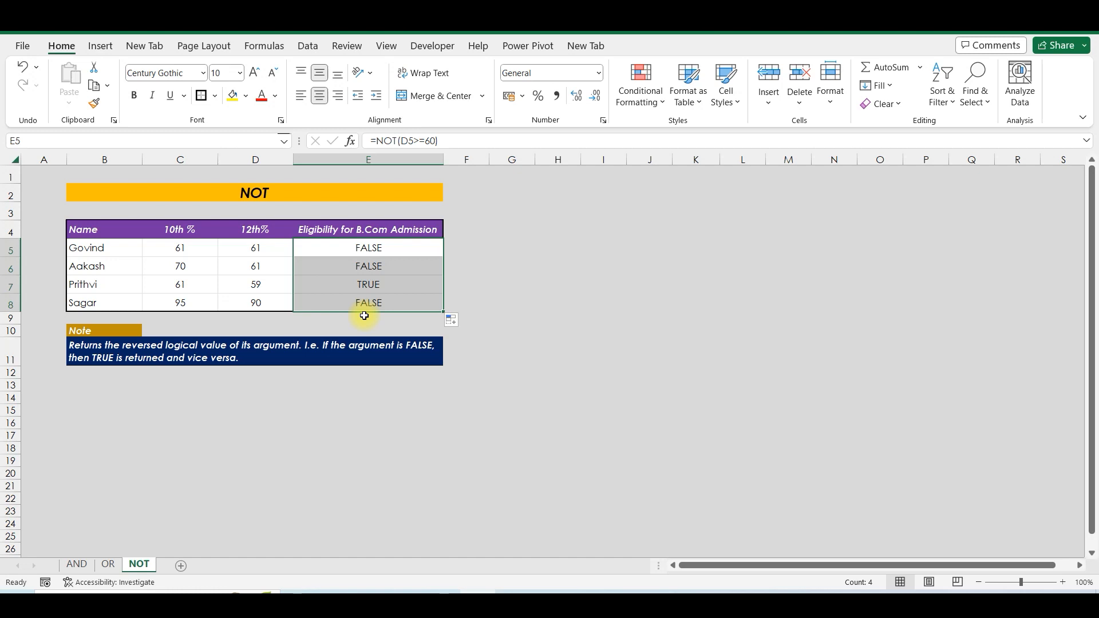
# Change the NOT sheet's formula in E5 to =IF(NOT(D5>=60),"Y","N") and fill it down through E8
pyautogui.doubleClick(335, 248)
pyautogui.click(304, 245)
pyautogui.write('IF(')
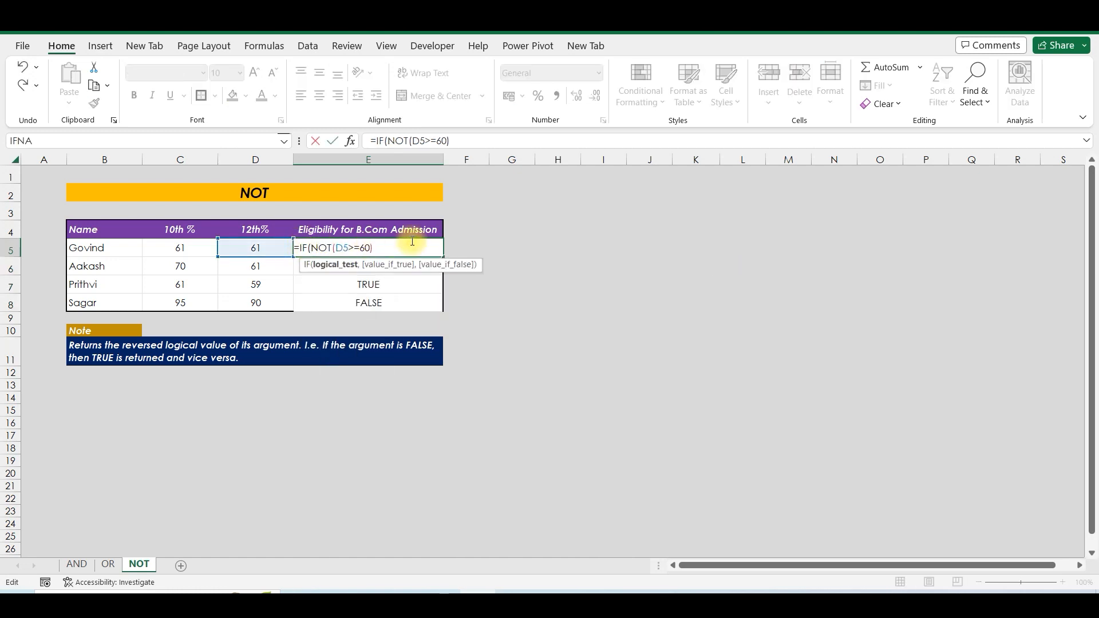
pyautogui.click(413, 241)
pyautogui.write(',')
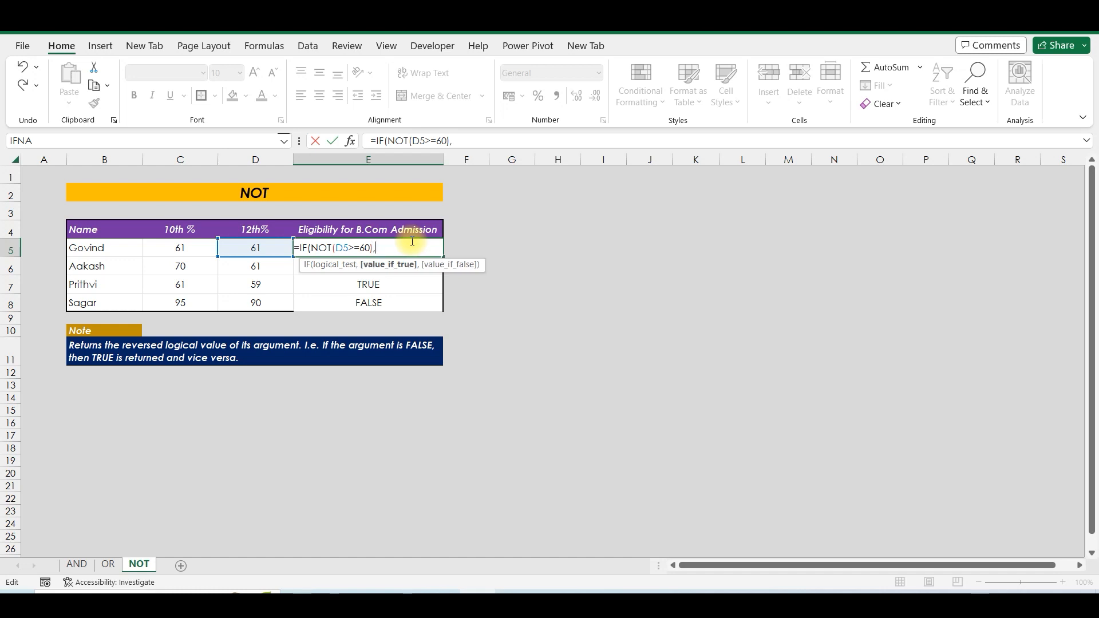
pyautogui.write('"Y","N")')
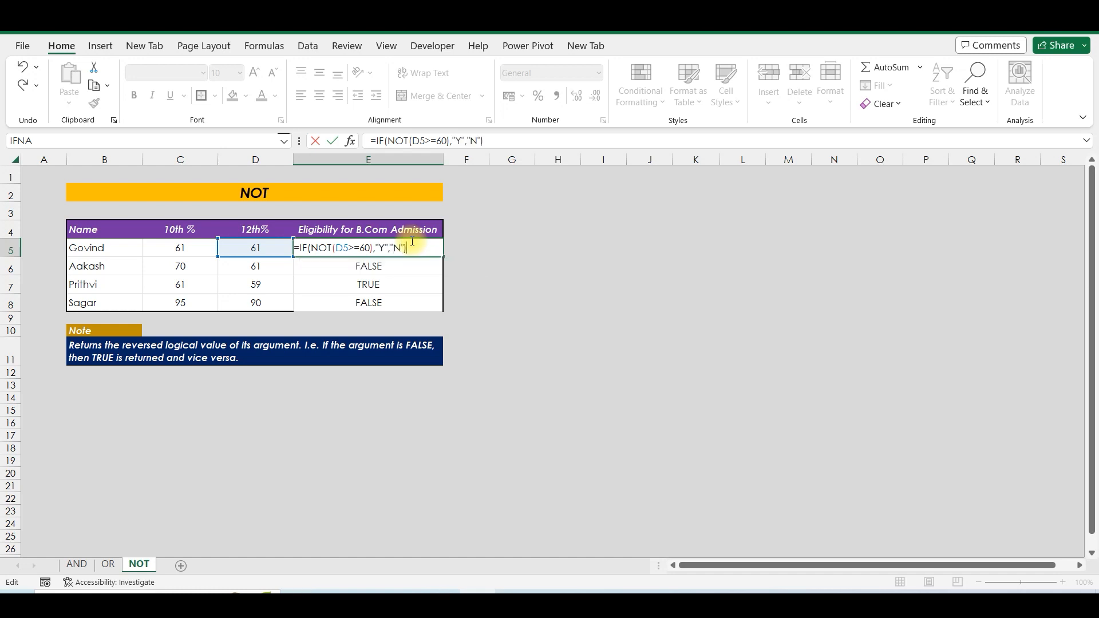
pyautogui.press('Return')
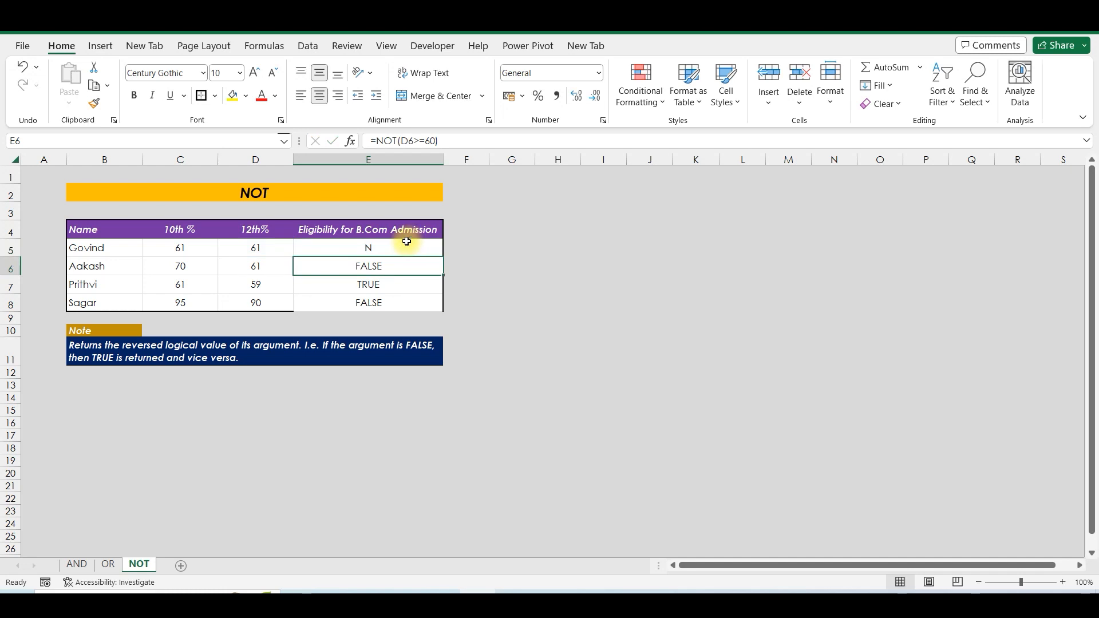
pyautogui.click(410, 245)
pyautogui.doubleClick(442, 257)
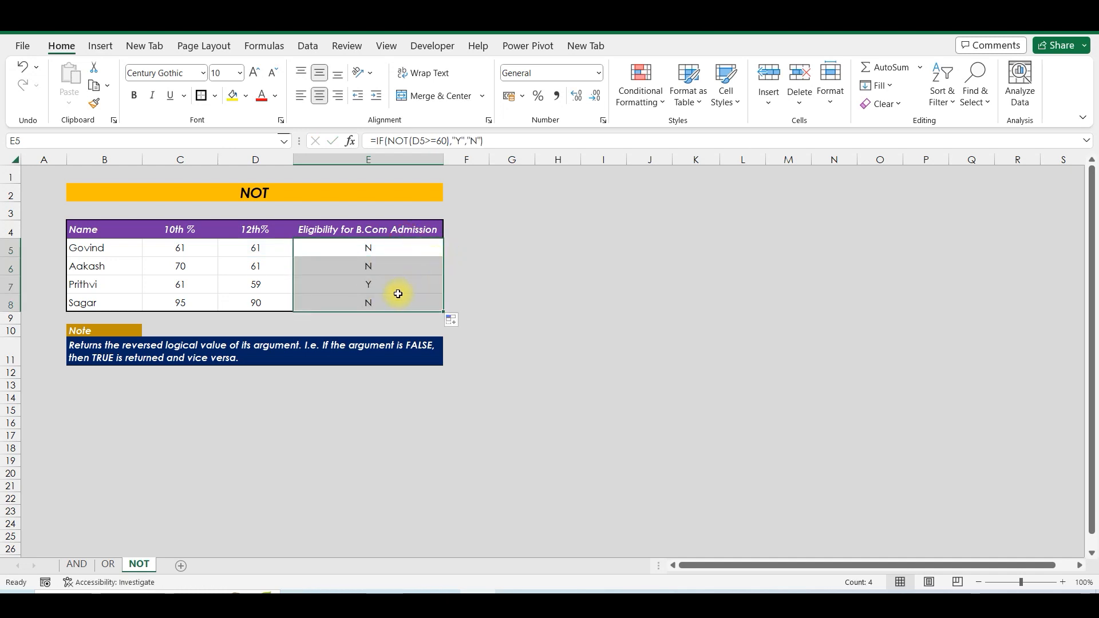